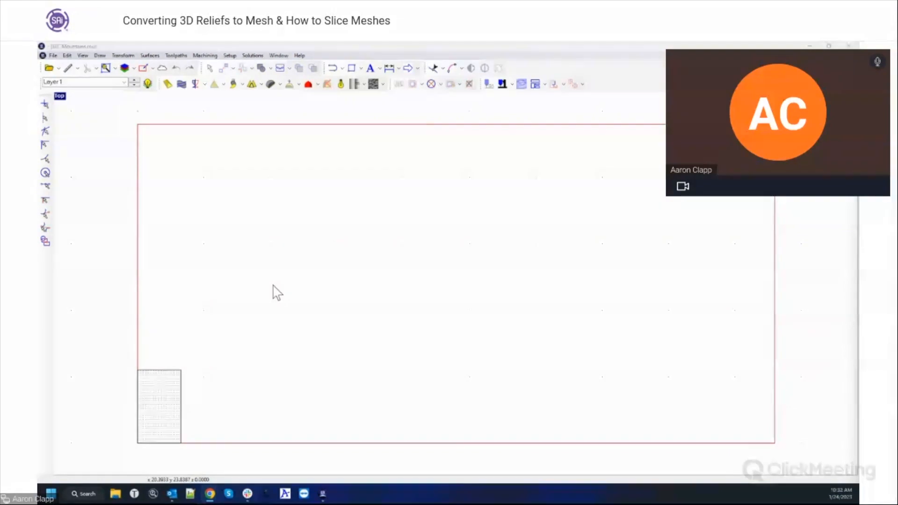
Create a new drawing with a plate 96 in wide, 48 in high and 0.75 in thick, with the surface at the top.
click(53, 69)
click(66, 79)
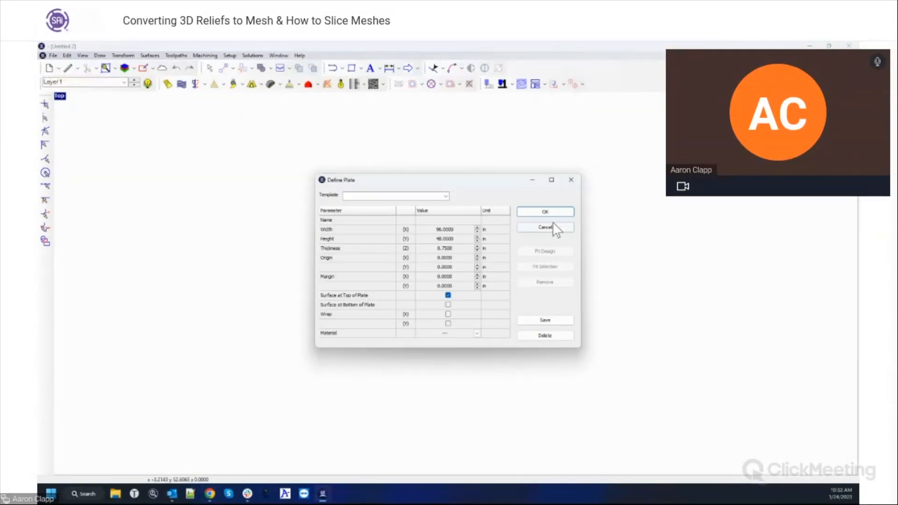
click(551, 211)
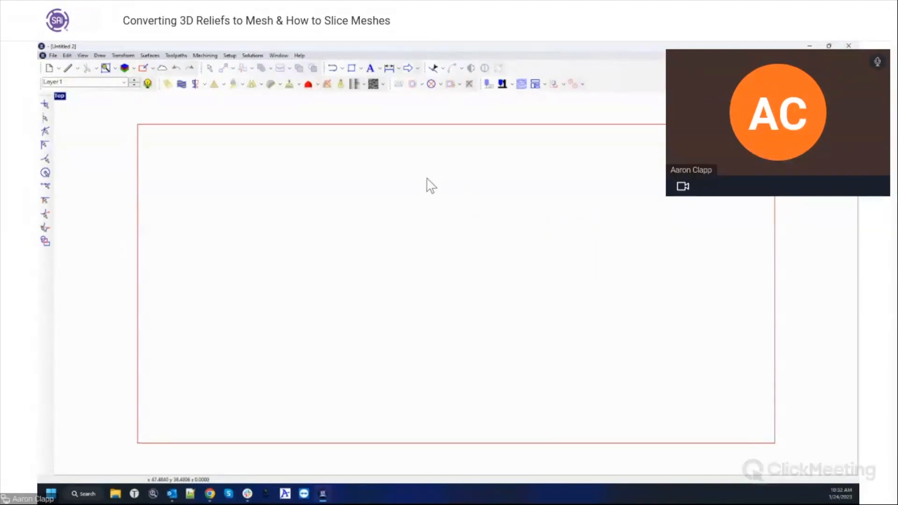
Draw a rectangle about 13.7 by 11.6 in near the plate's lower-left corner.
click(351, 68)
click(183, 329)
click(264, 397)
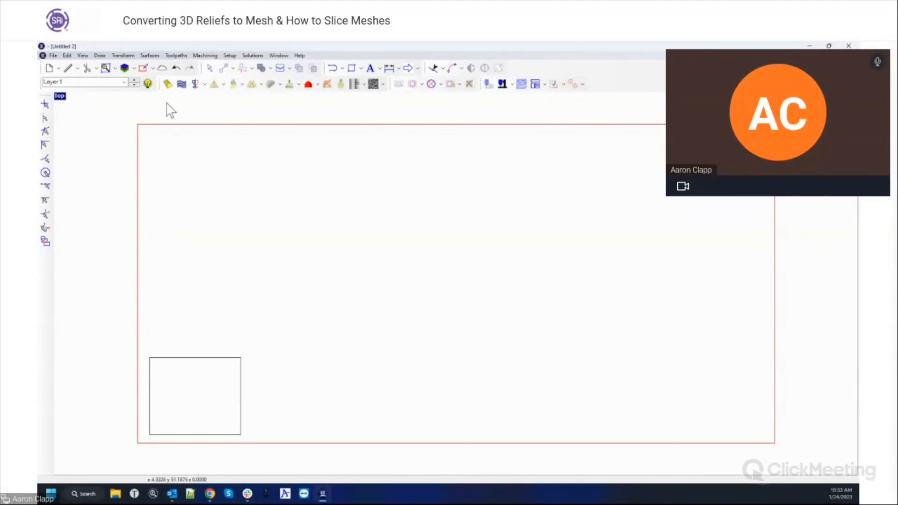
Create a flat relief from the rectangle with height 0, base 0 and resolution 50, and display it rendered.
click(168, 84)
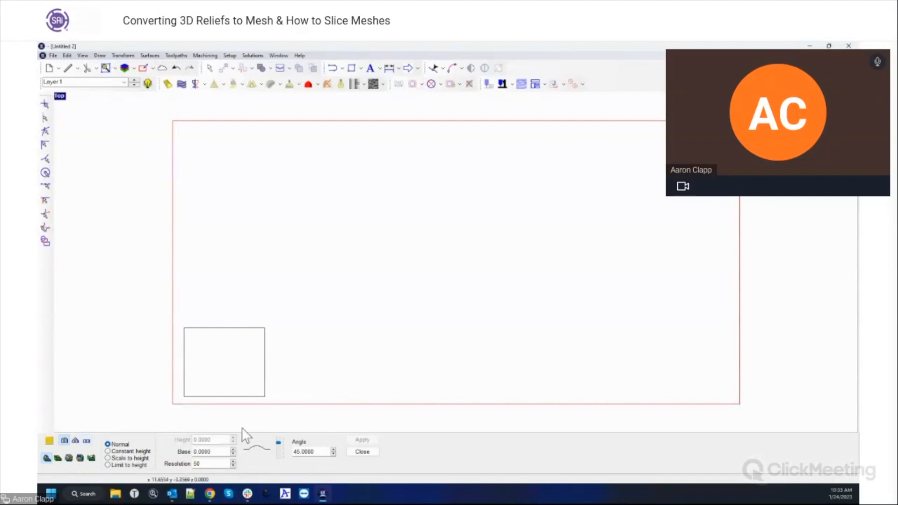
click(362, 452)
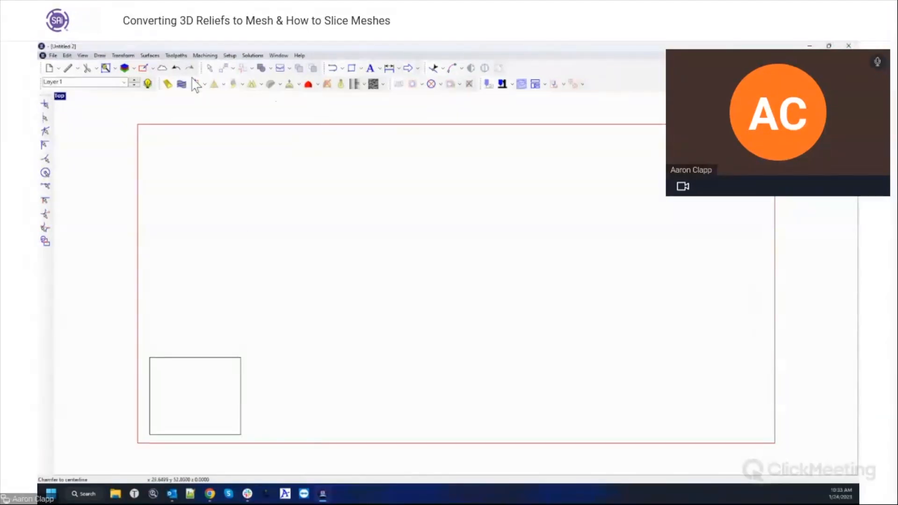
click(167, 85)
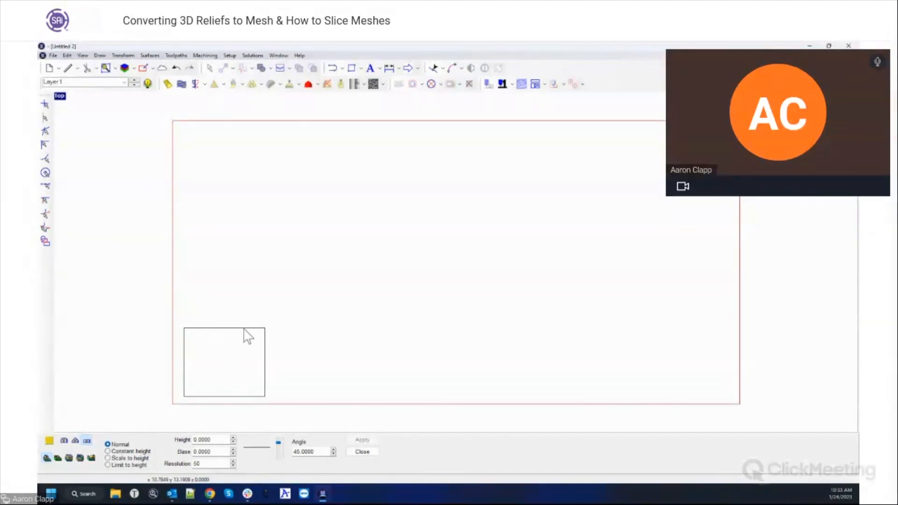
click(258, 328)
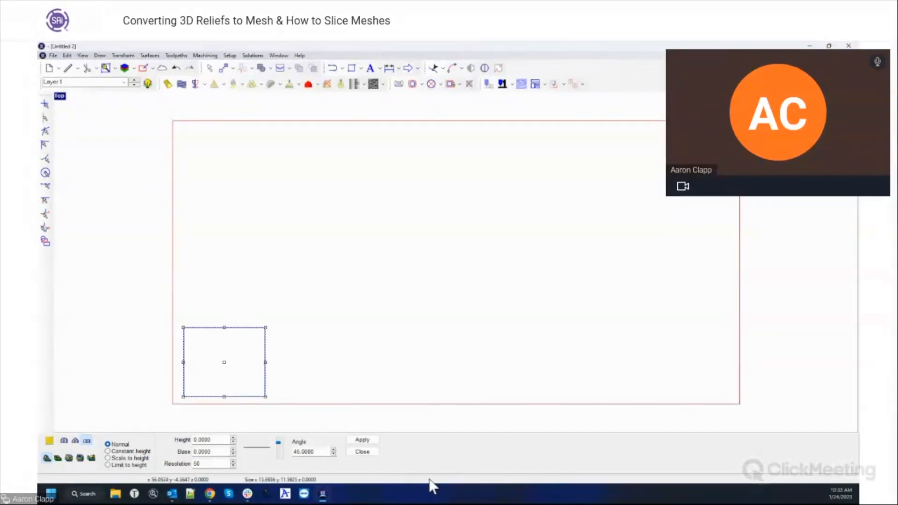
click(362, 452)
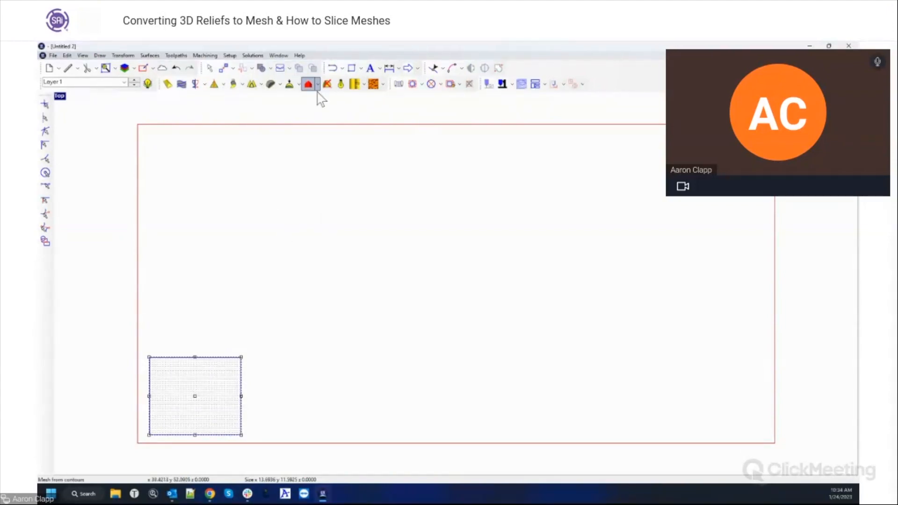
click(341, 85)
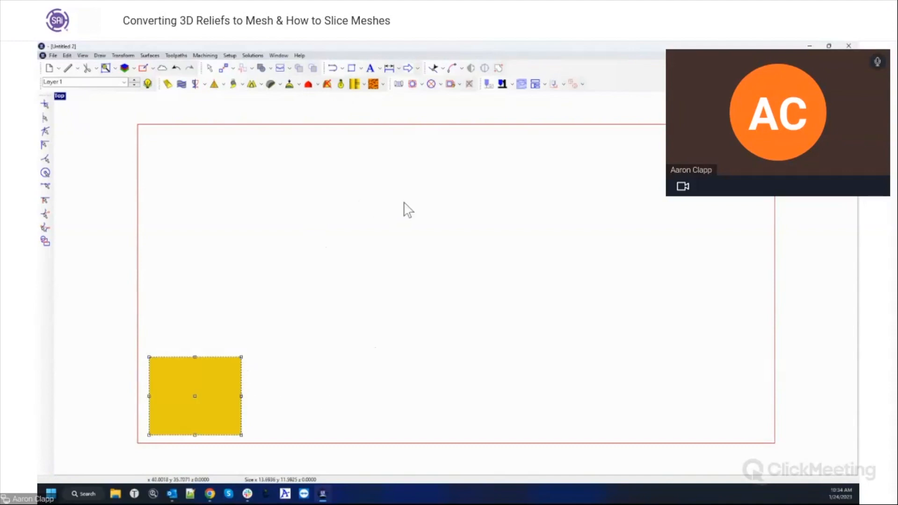
Apply a Cellular texture with a height of 0.5 in and Use Color enabled to the relief.
click(365, 85)
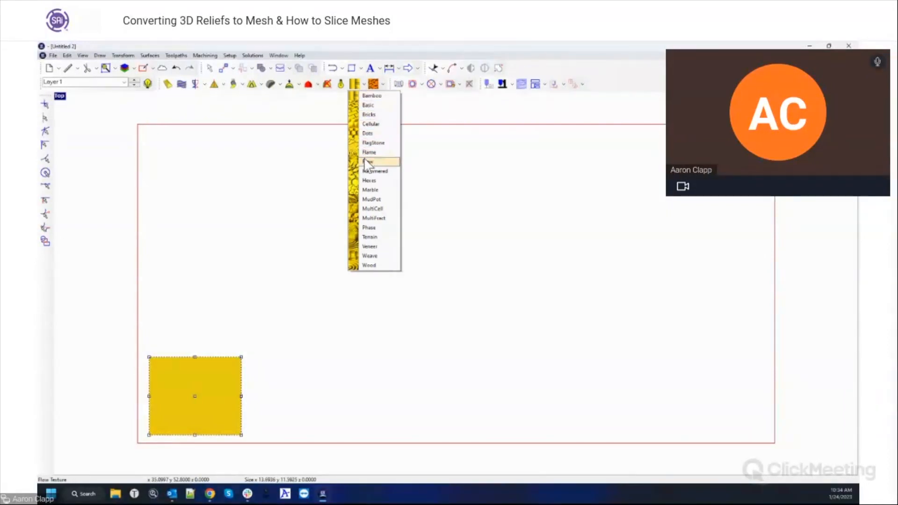
click(371, 124)
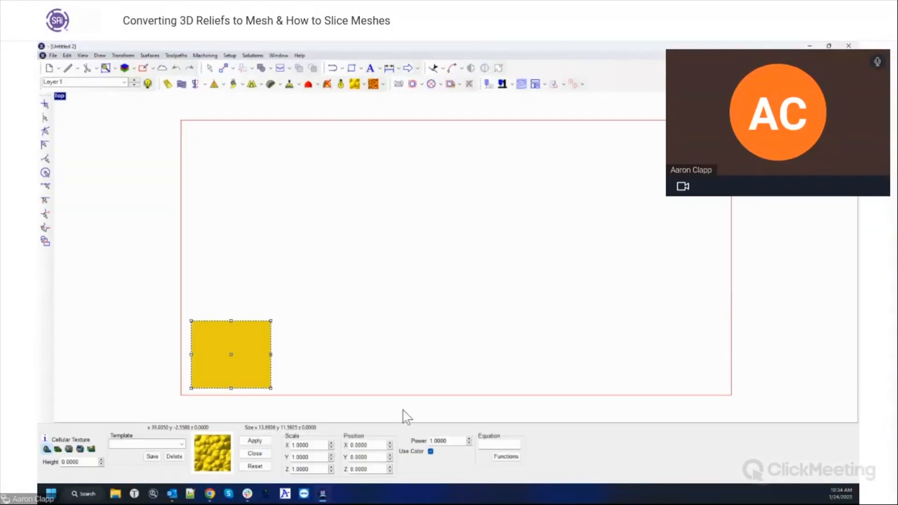
click(182, 445)
click(182, 444)
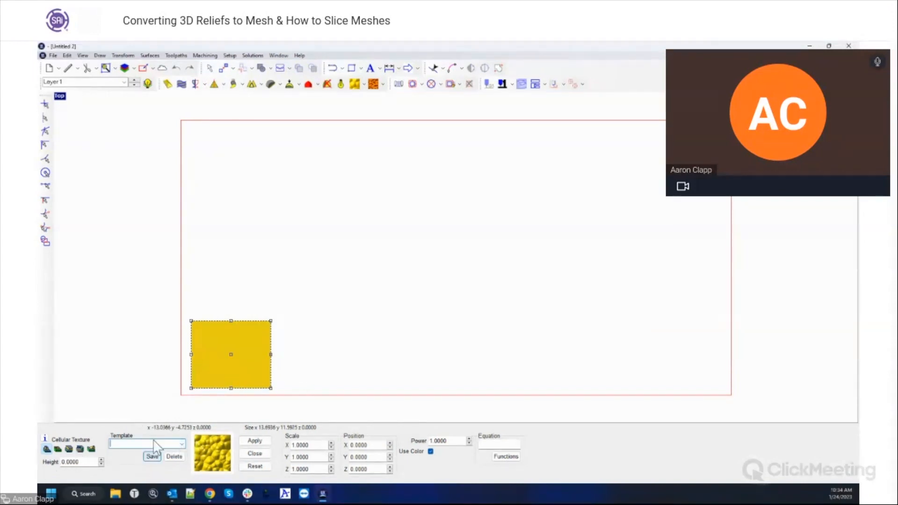
double_click(86, 462)
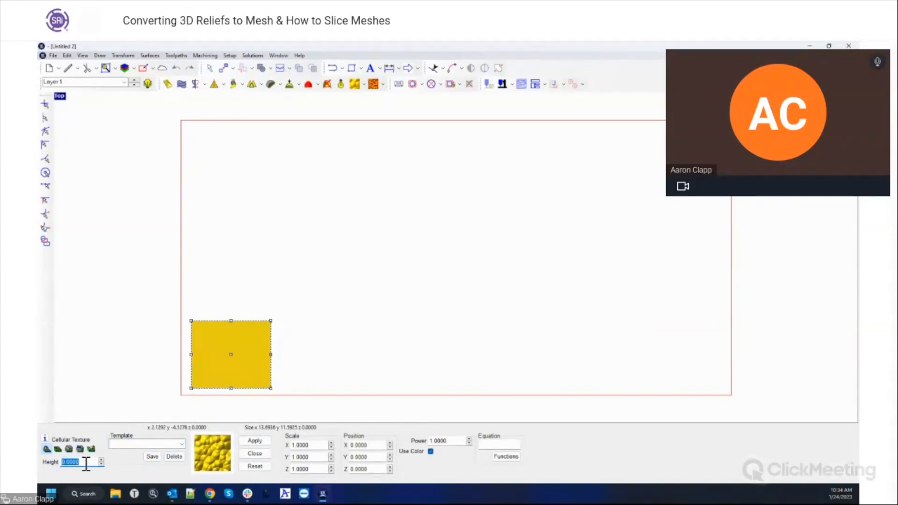
text(0)
text(.5)
key(Tab)
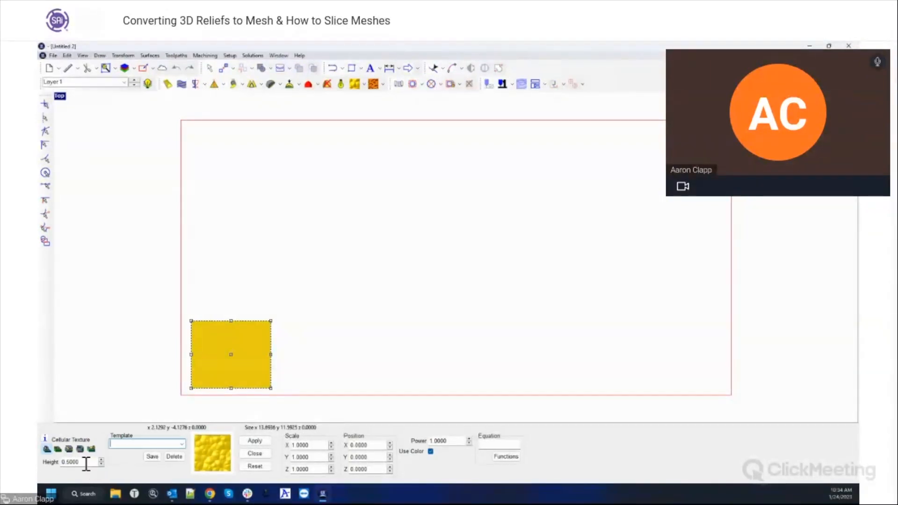
click(255, 441)
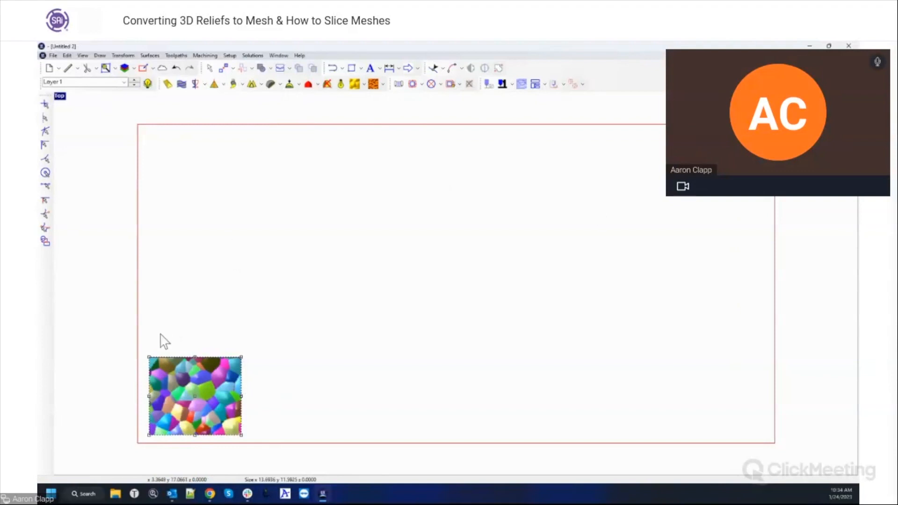
Undo the coloured texture and reapply the 0.5 in Cellular texture to the relief with Use Color turned off.
click(177, 68)
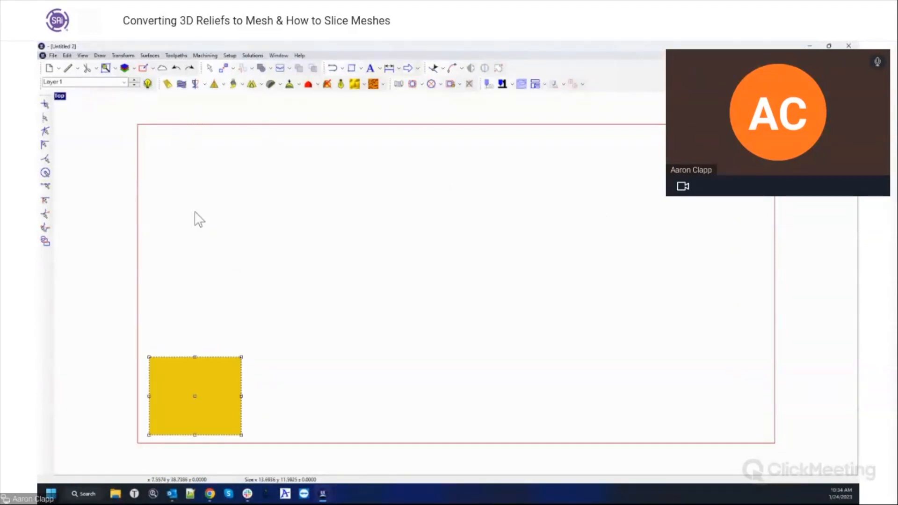
click(355, 85)
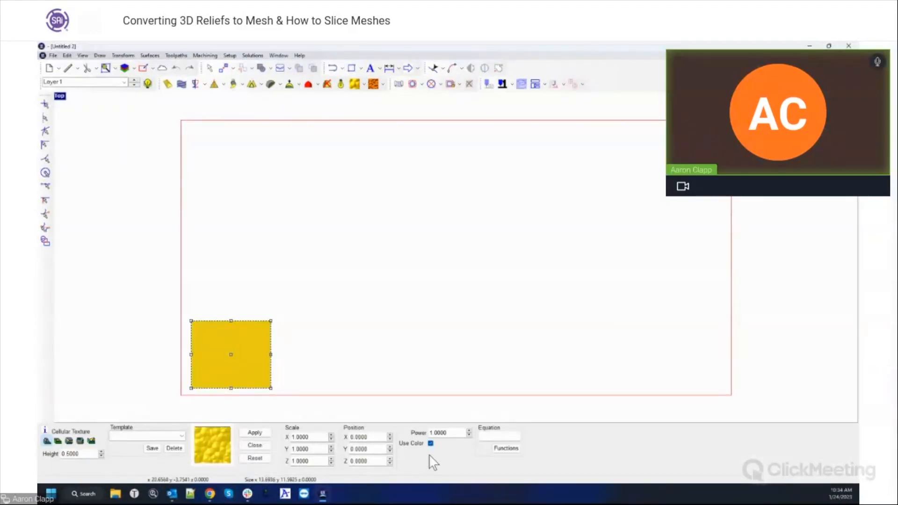
click(255, 433)
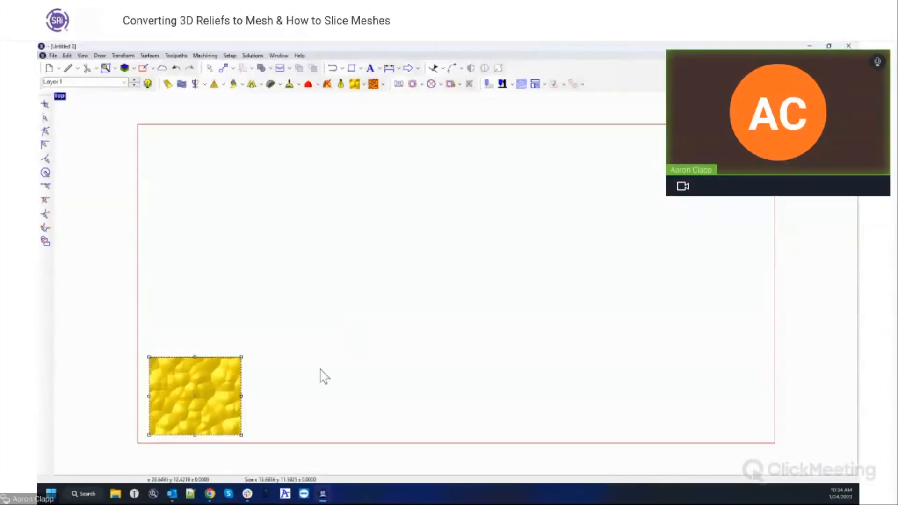
Examine the textured relief's surface up close in the perspective view, and return to the four-view layout.
drag(133, 341, 266, 463)
double_click(60, 97)
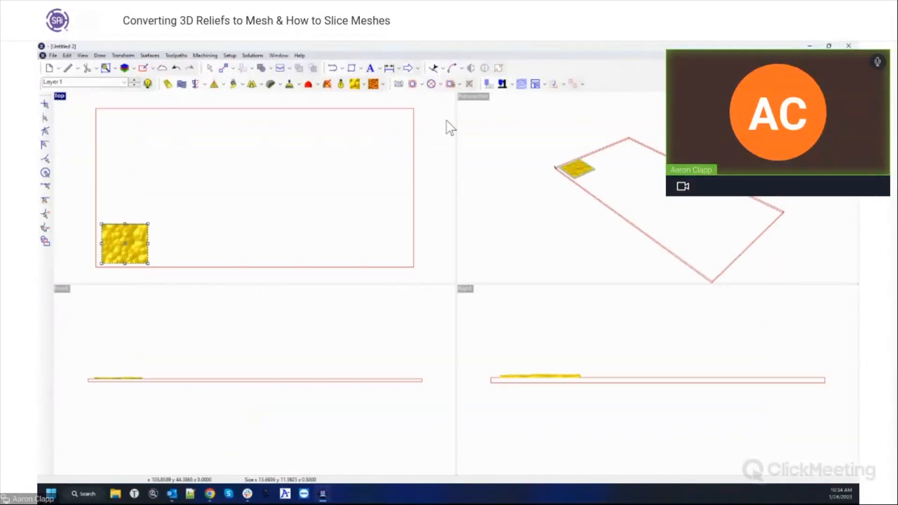
double_click(474, 97)
middle_drag(425, 229, 389, 253)
scroll(698, 322, up, 5)
scroll(371, 309, up, 3)
middle_drag(282, 256, 439, 311)
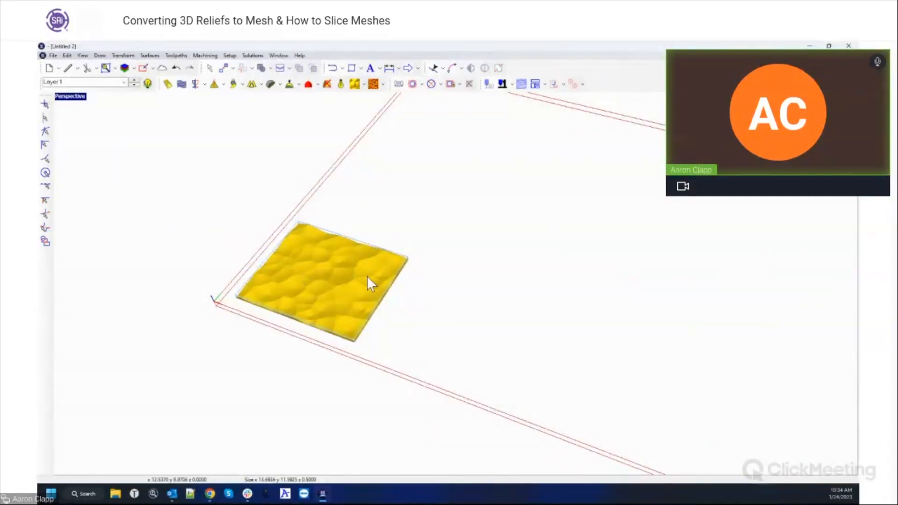
double_click(66, 98)
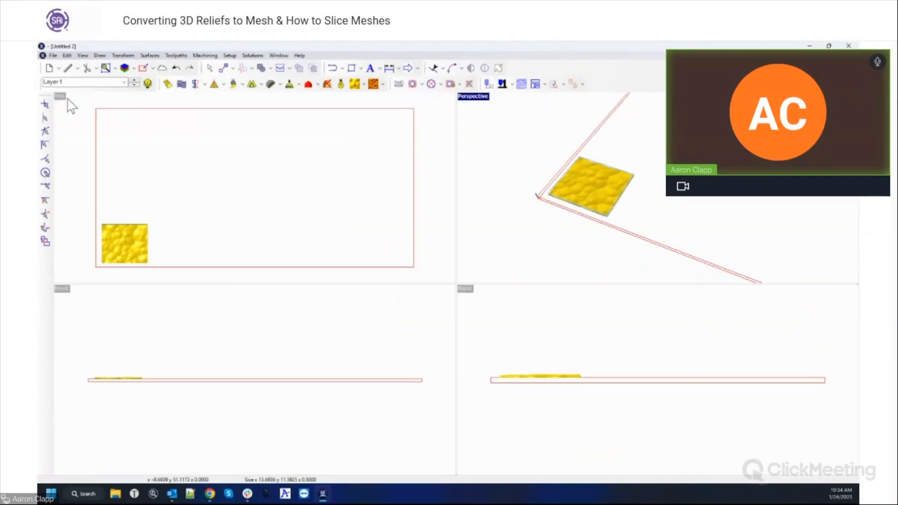
Create a mesh from the textured relief with a mesh tolerance of 0.0010 and an edge tolerance of 0.0100.
drag(86, 198, 179, 264)
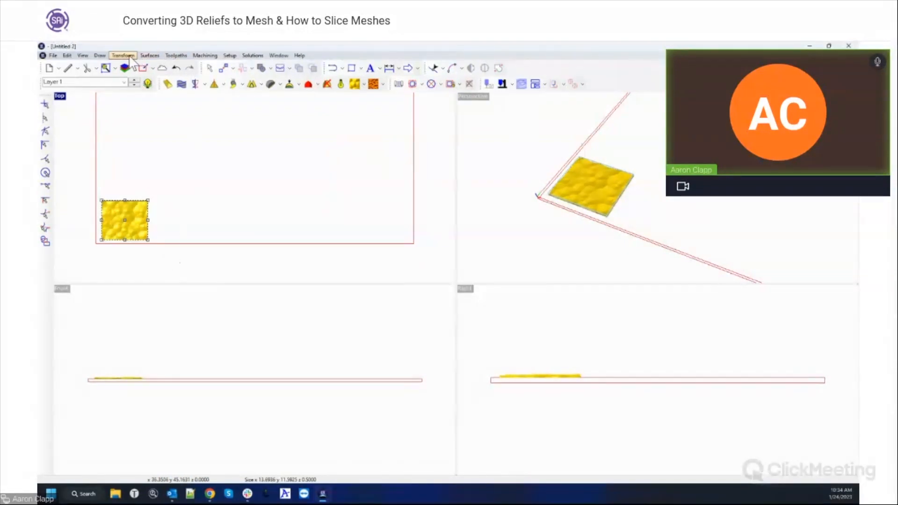
click(149, 55)
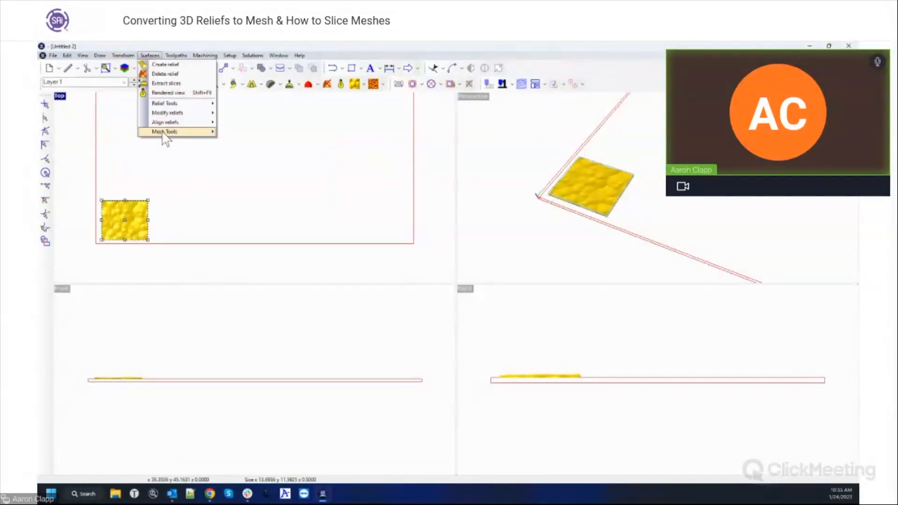
mouse_move(165, 134)
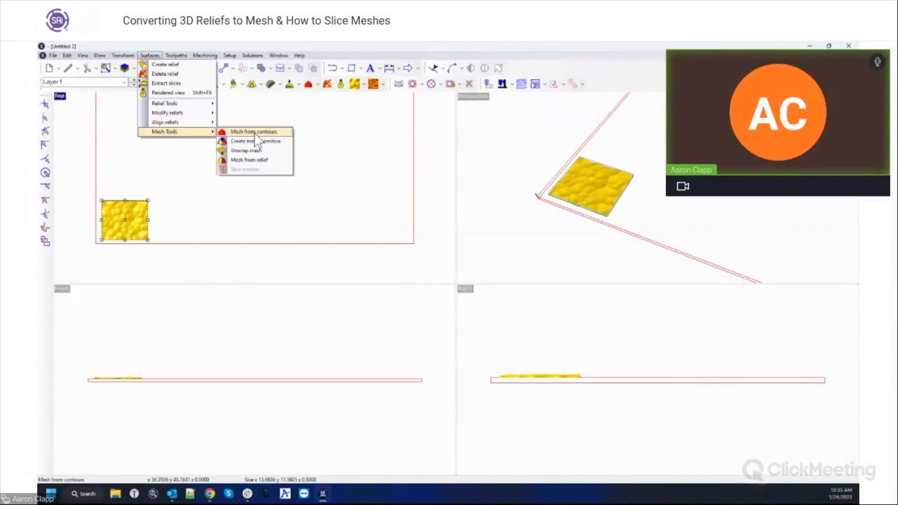
click(249, 160)
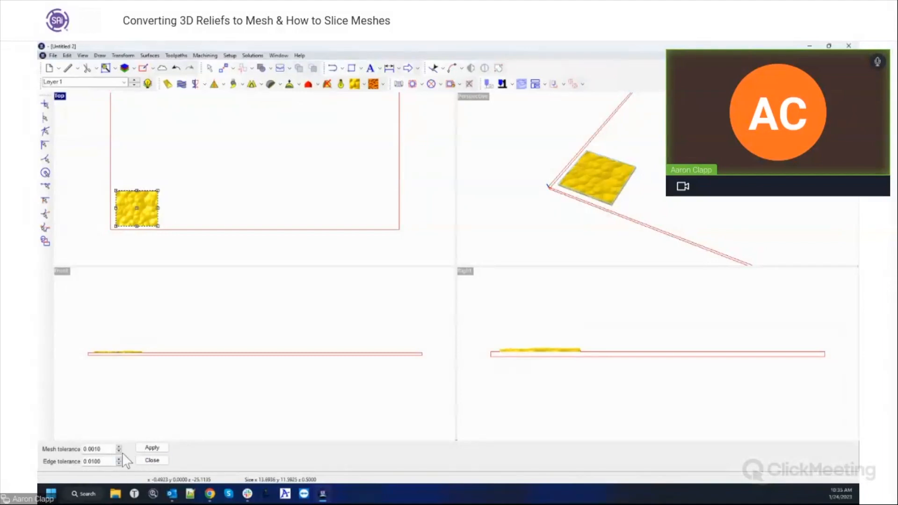
click(159, 450)
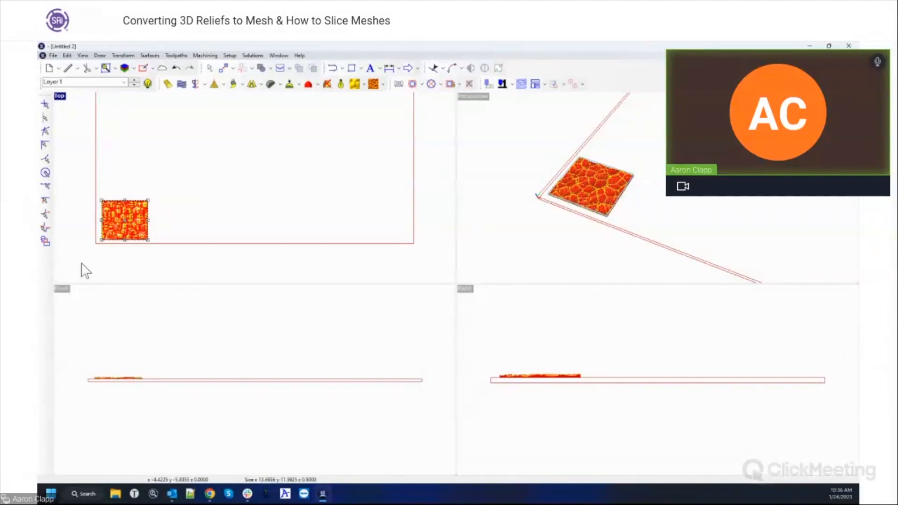
Move the original yellow relief off the red mesh to a clear area of the plate straight above it.
click(187, 198)
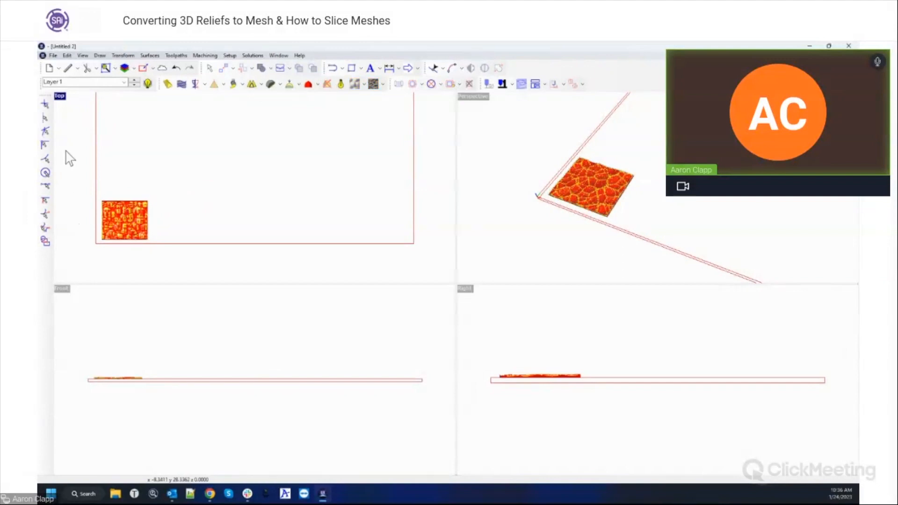
double_click(58, 98)
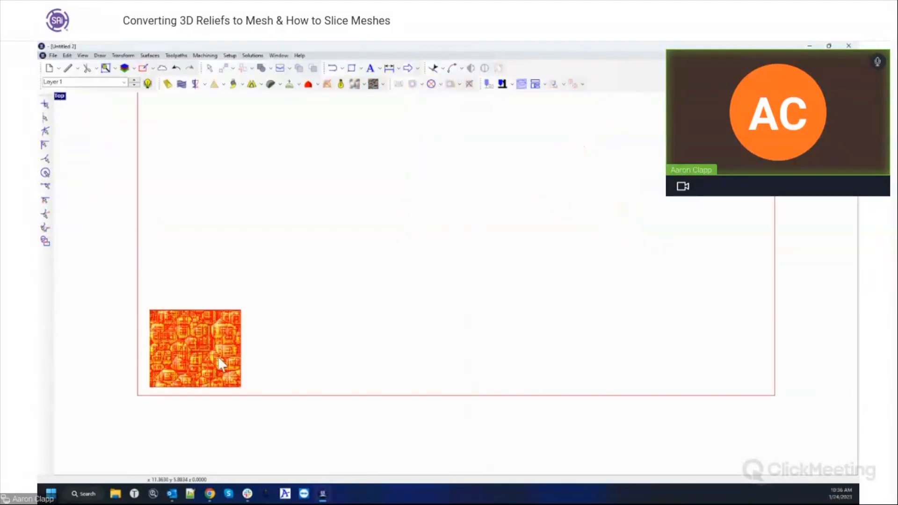
click(215, 310)
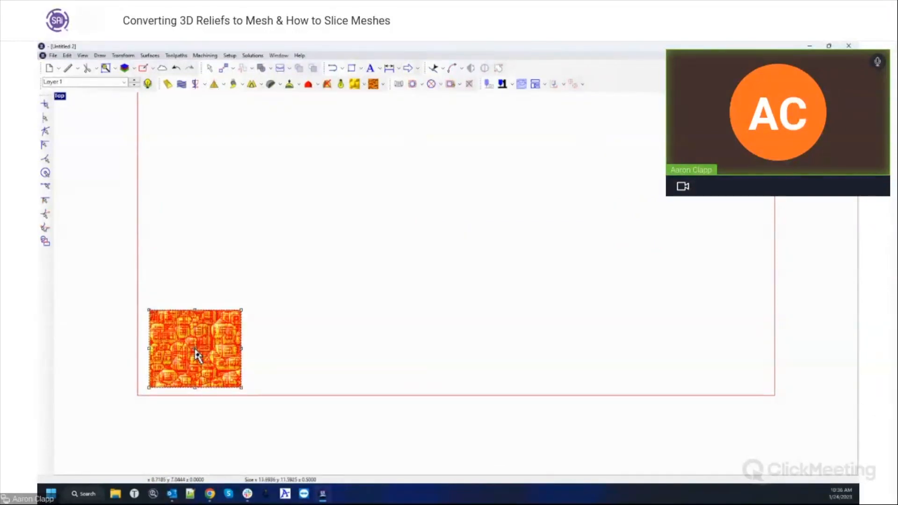
drag(195, 356, 305, 354)
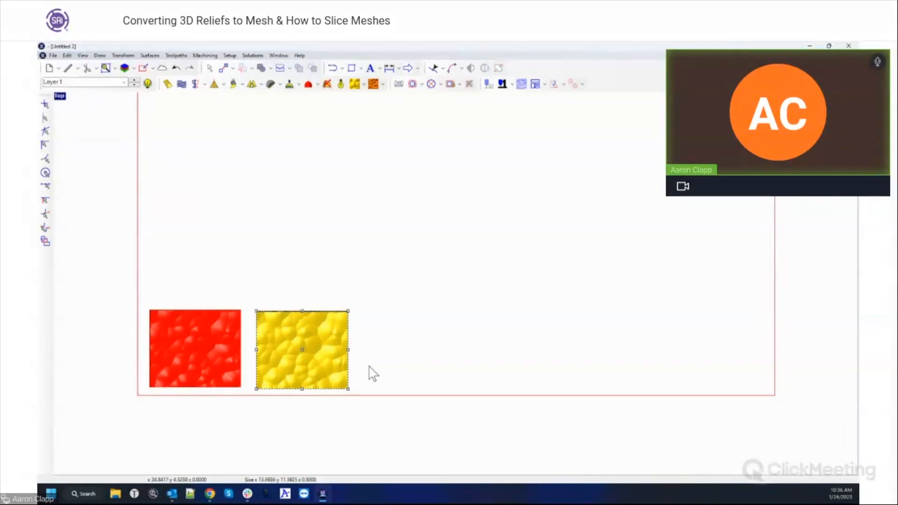
drag(304, 355, 194, 143)
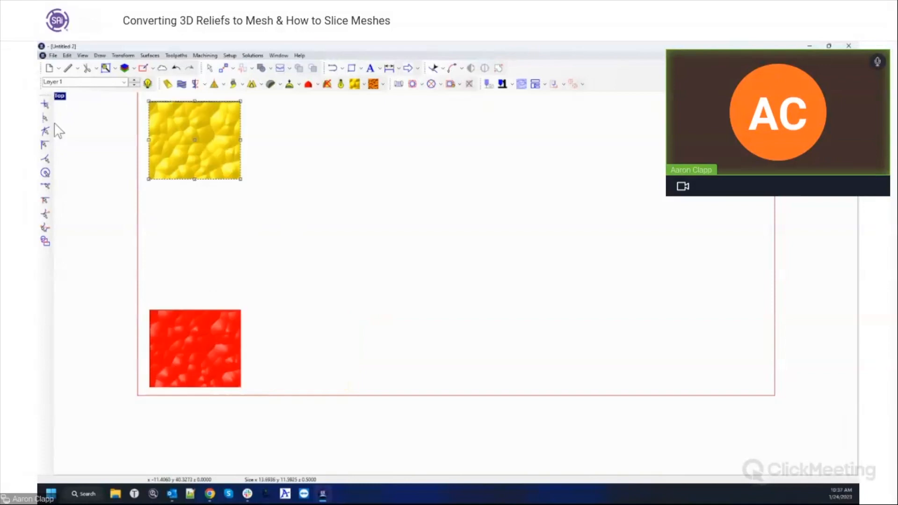
Examine the red mesh's surface up close in the perspective view.
double_click(60, 96)
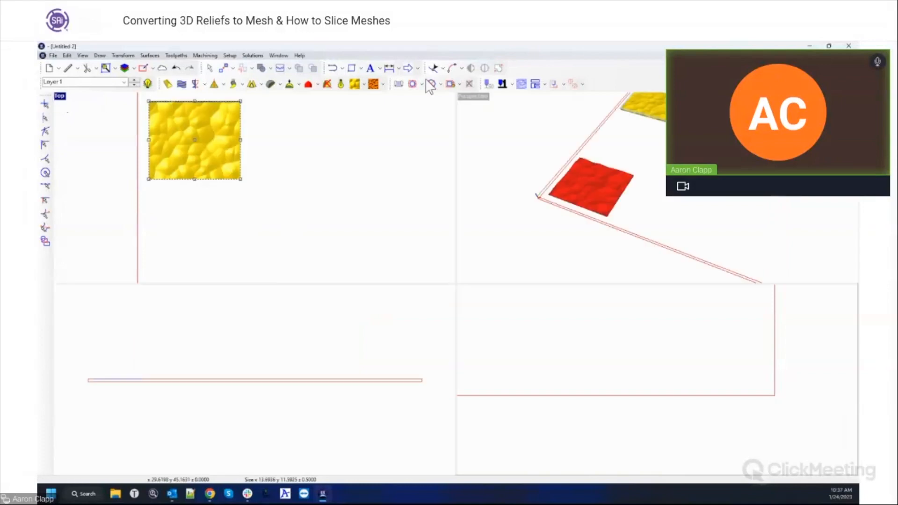
double_click(473, 96)
scroll(454, 284, up, 1)
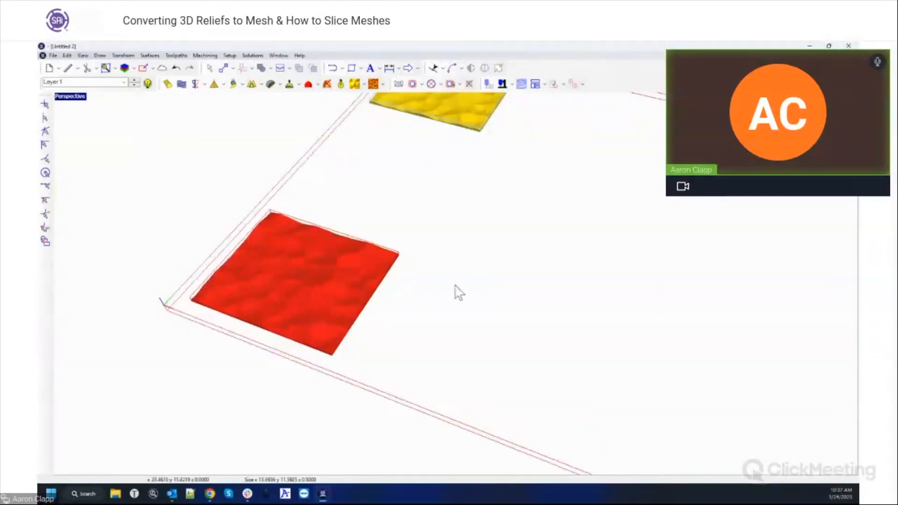
scroll(371, 255, up, 5)
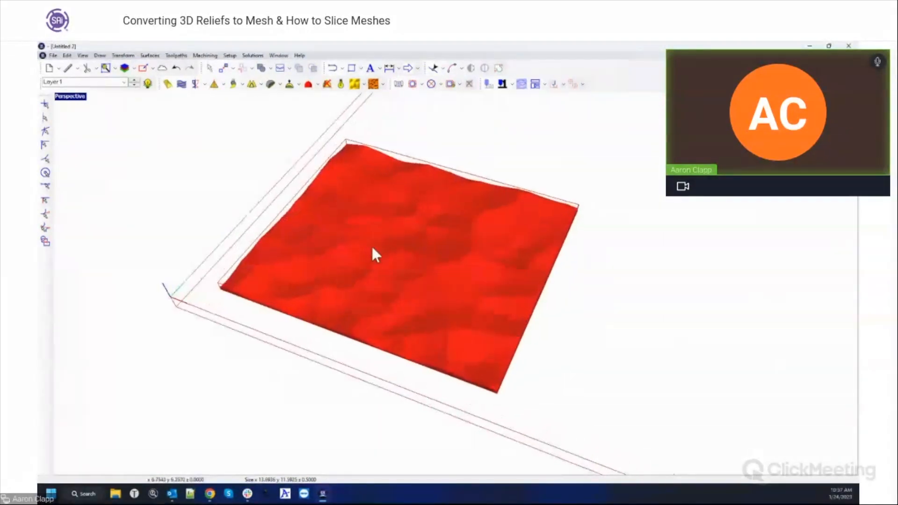
scroll(453, 245, up, 4)
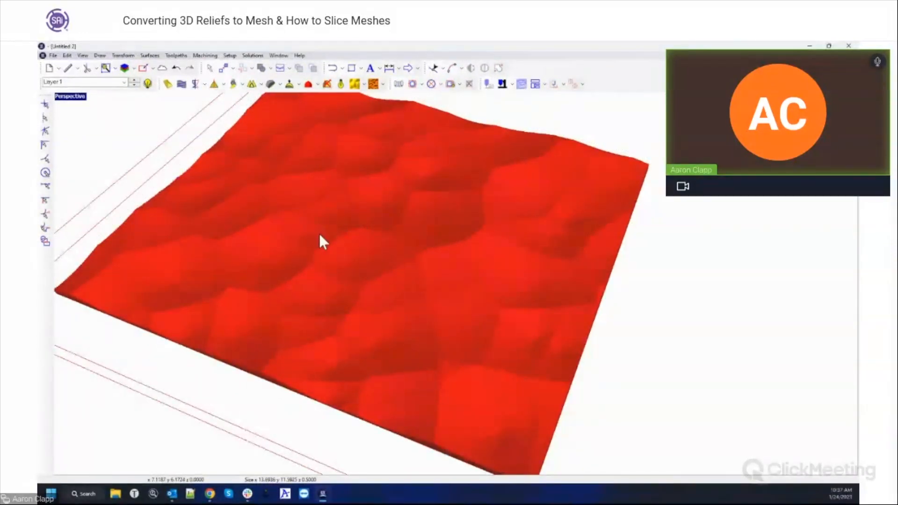
Compare the surface detail of the red mesh and the yellow relief up close, and return to the four-view layout.
middle_drag(441, 178, 451, 266)
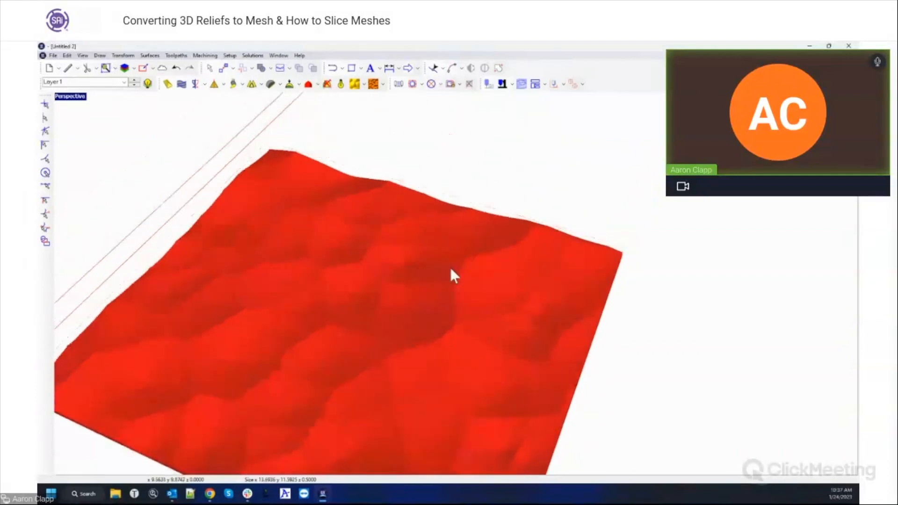
scroll(450, 266, down, 2)
scroll(405, 266, down, 3)
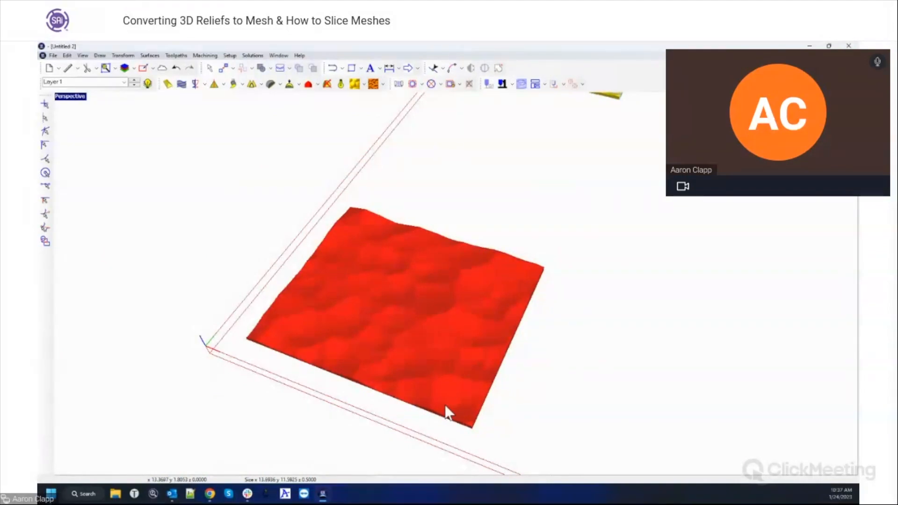
scroll(337, 234, up, 10)
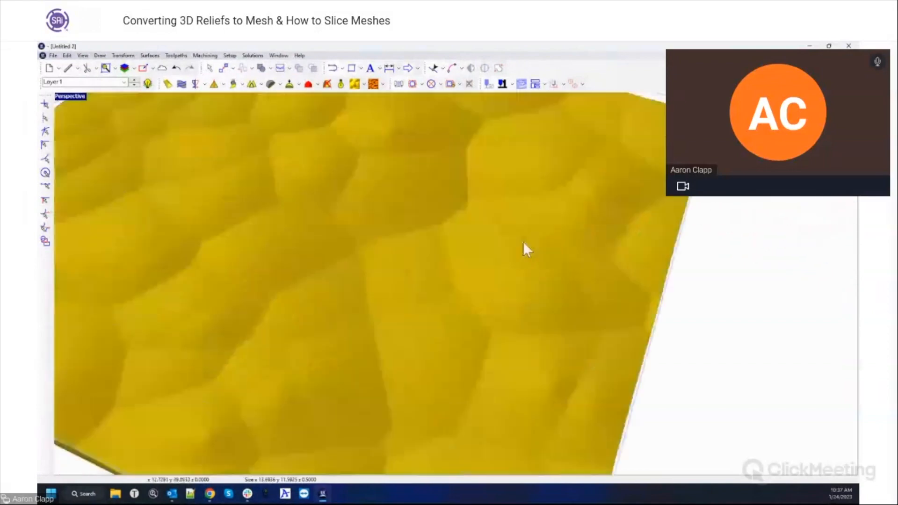
scroll(534, 243, down, 10)
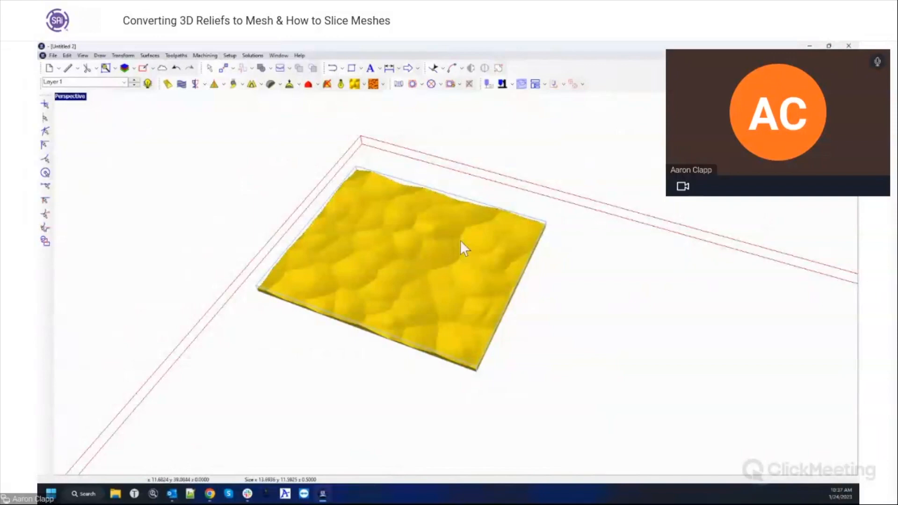
click(80, 99)
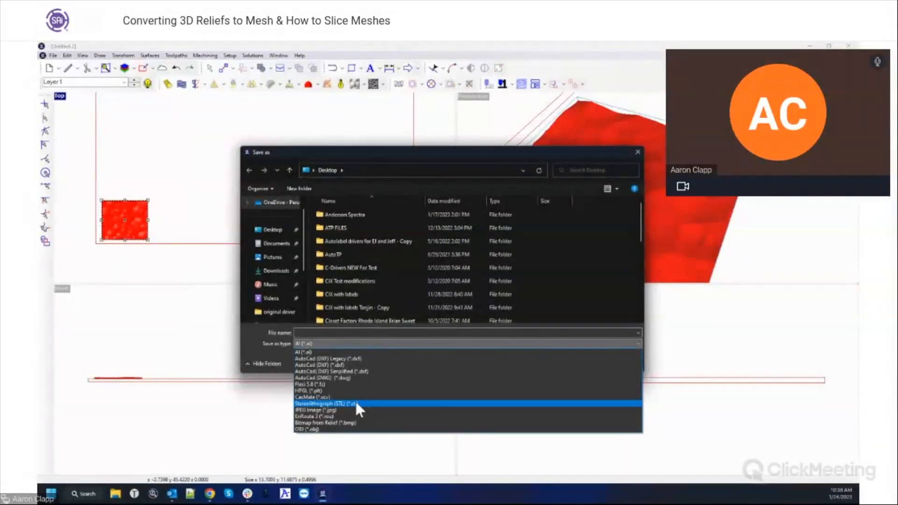
Export the selected red mesh to the Desktop as a Stereolithograph (STL) file named Wall texture.
click(355, 404)
click(344, 331)
text(Wall texture)
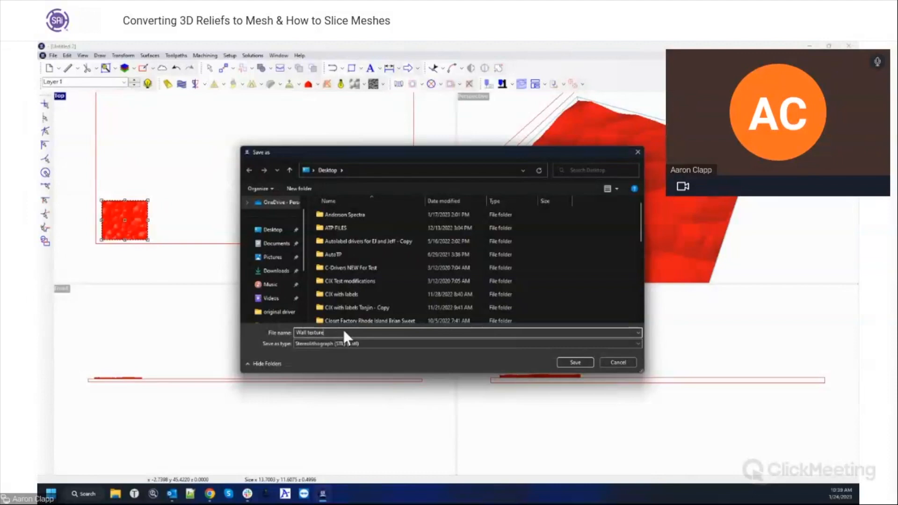
key(Return)
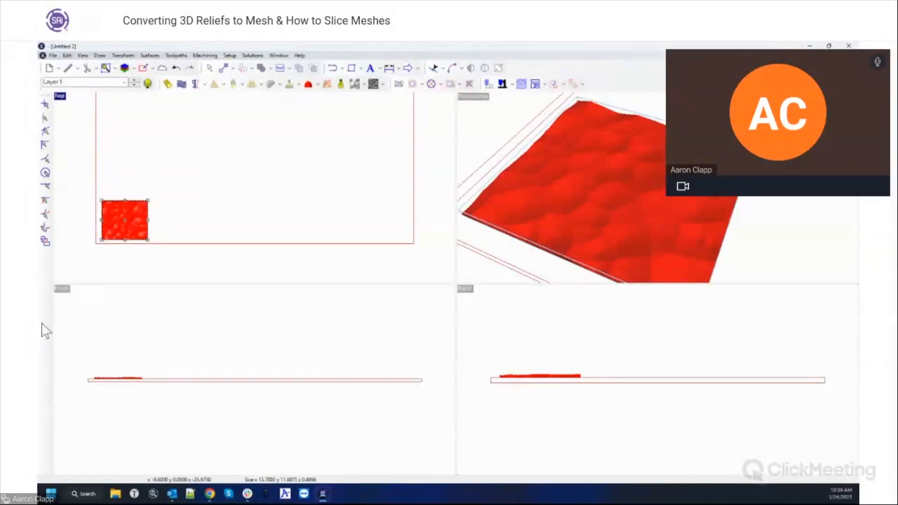
Deselect the red mesh, close the untitled drawing, and bring up the SLC Mountains.rou drawing.
click(190, 183)
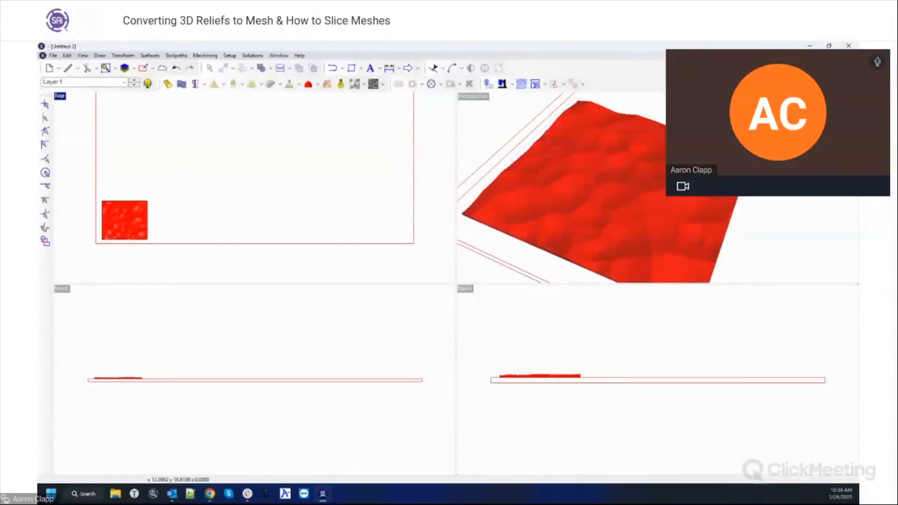
click(850, 55)
click(469, 278)
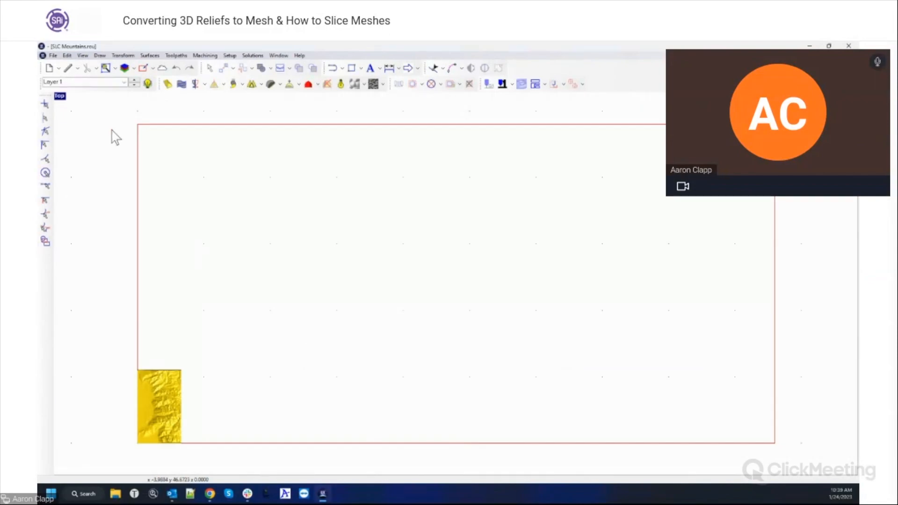
Examine the yellow mountain relief up close in the perspective view, and return to the four-view layout.
scroll(271, 256, down, 2)
scroll(233, 321, up, 2)
scroll(184, 328, up, 2)
double_click(61, 97)
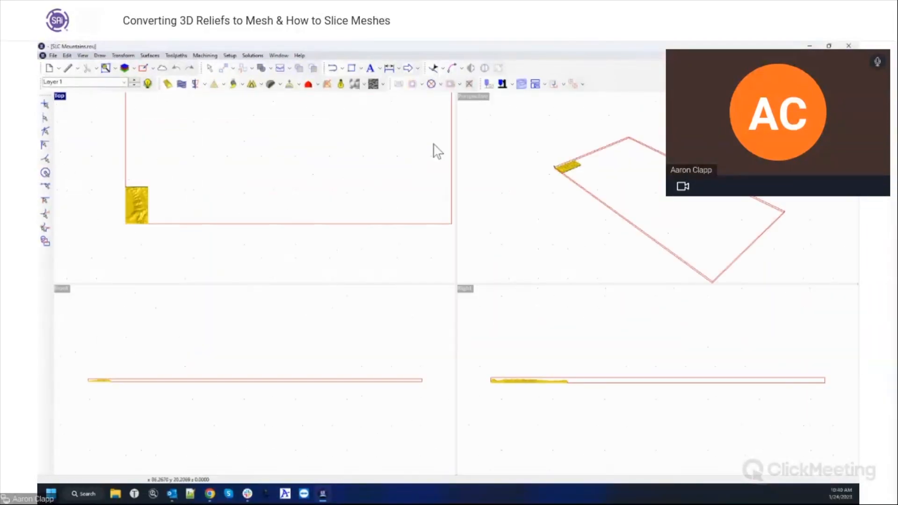
double_click(478, 99)
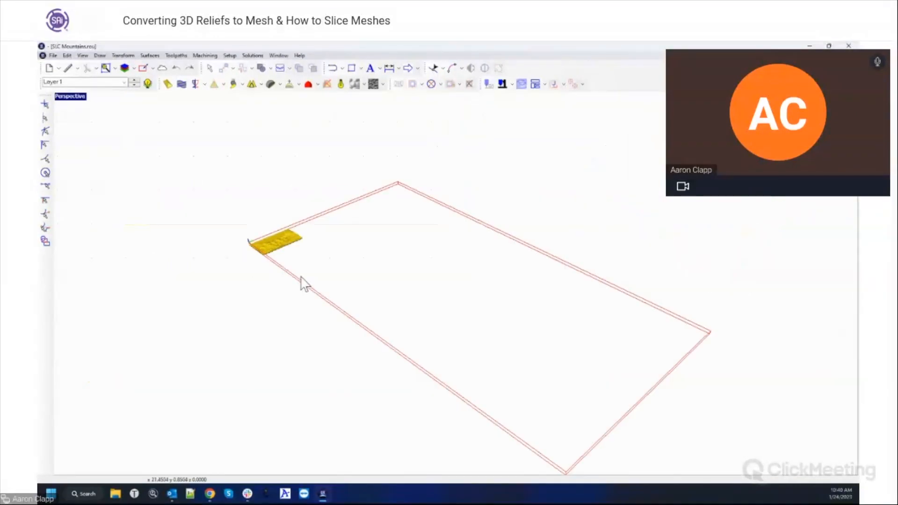
middle_drag(352, 285, 553, 338)
ctrl+middle_drag(421, 283, 807, 346)
ctrl+middle_drag(399, 257, 685, 300)
ctrl+middle_drag(487, 261, 674, 264)
middle_drag(492, 242, 515, 292)
ctrl+middle_drag(416, 255, 537, 326)
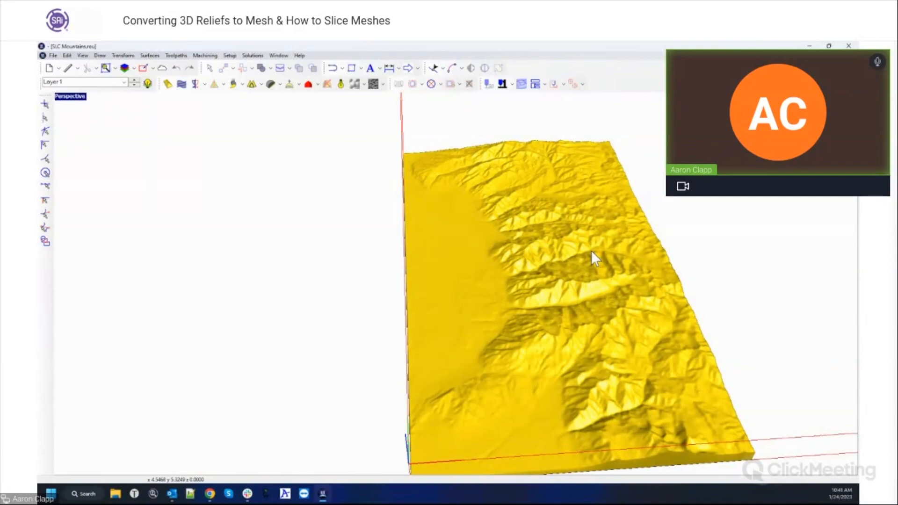
double_click(83, 99)
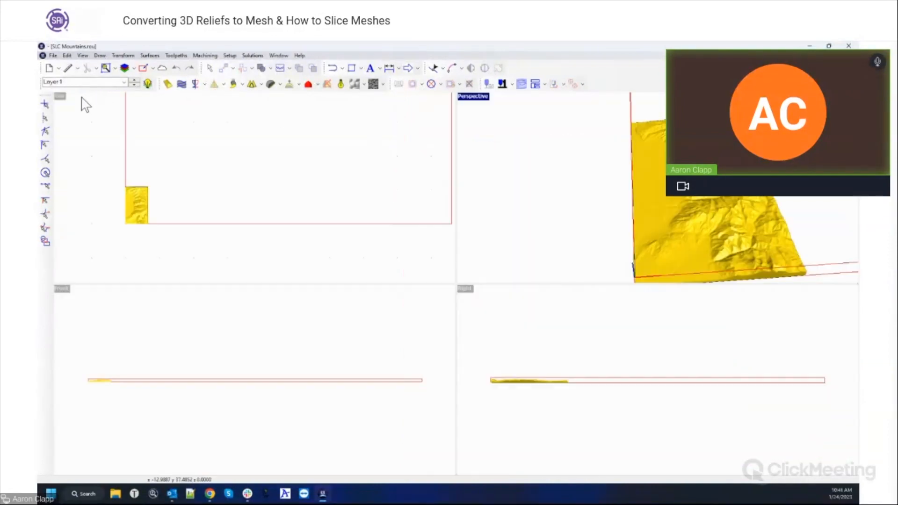
Rotate the mountain relief 90 degrees clockwise in the top view and place it in the plate's lower-left corner.
double_click(62, 97)
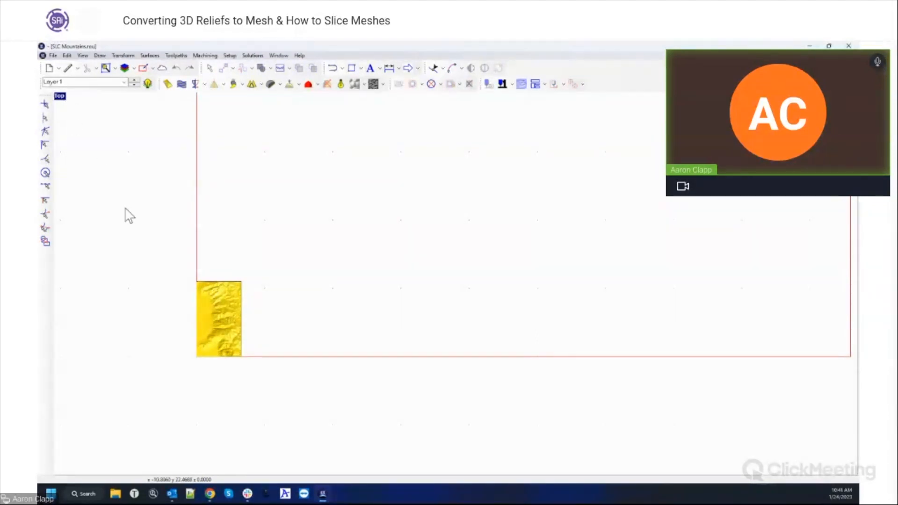
drag(178, 275, 247, 361)
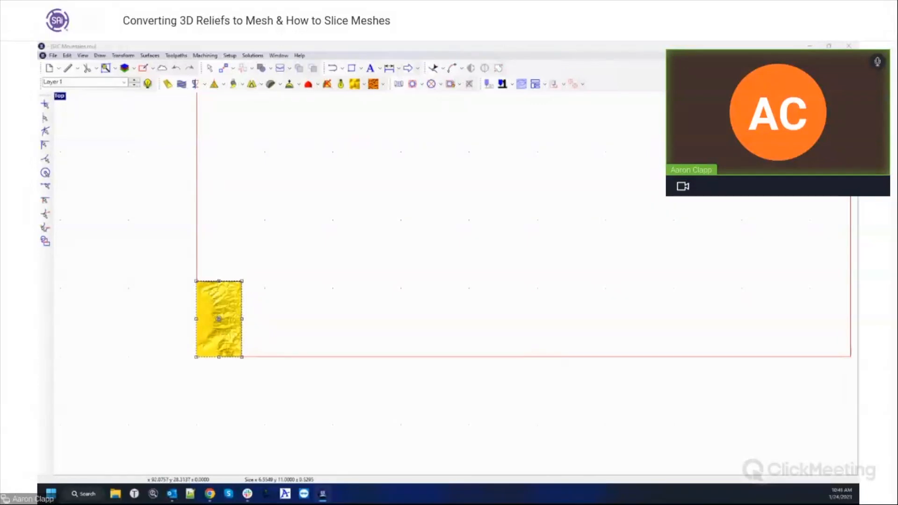
drag(242, 282, 261, 346)
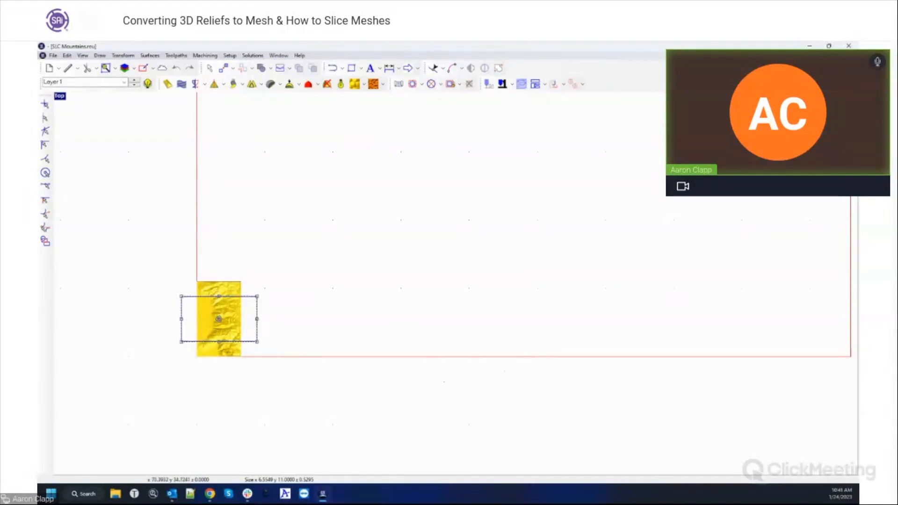
scroll(506, 224, down, 3)
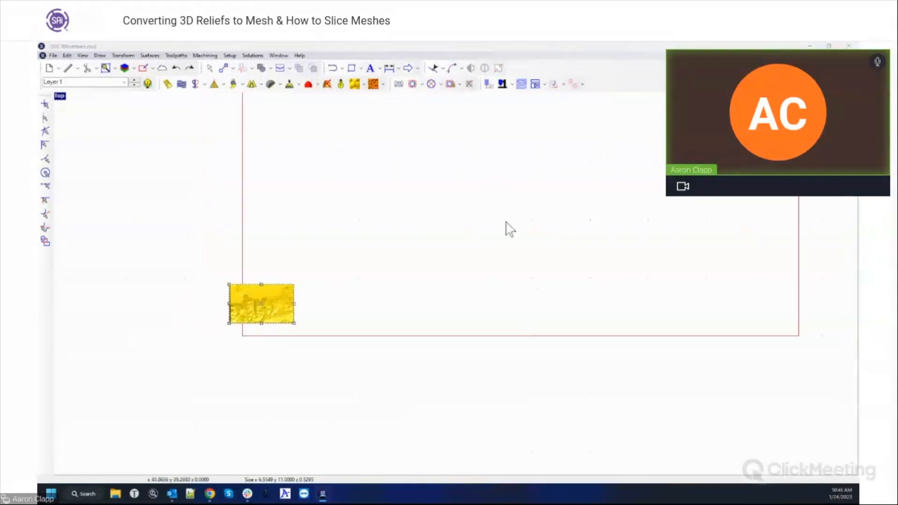
scroll(315, 287, up, 1)
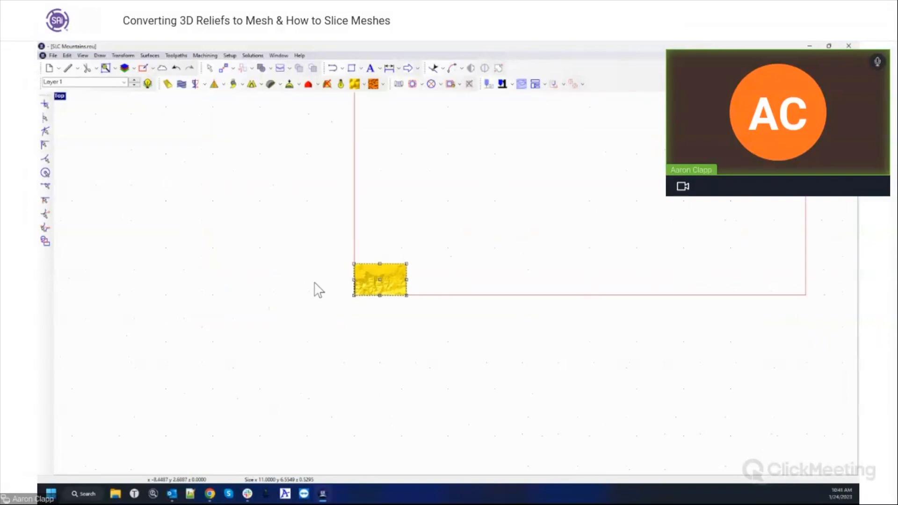
scroll(398, 280, up, 3)
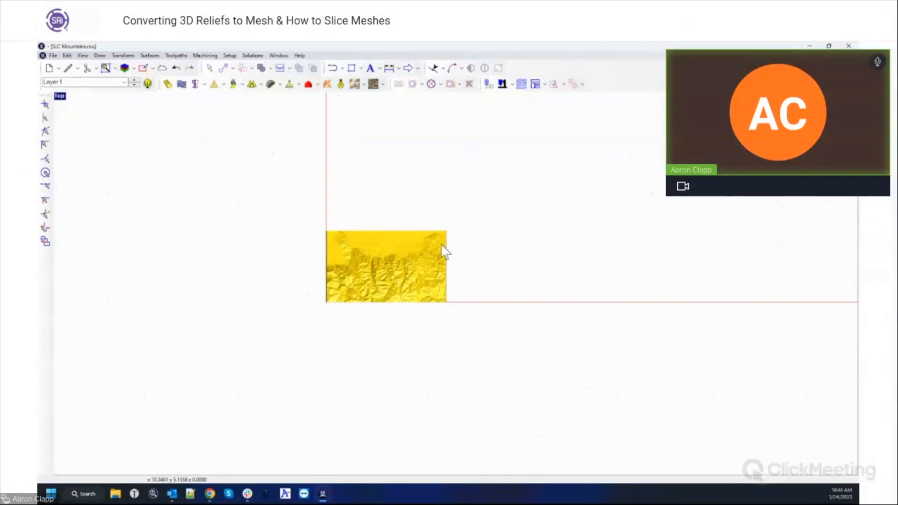
scroll(237, 292, down, 3)
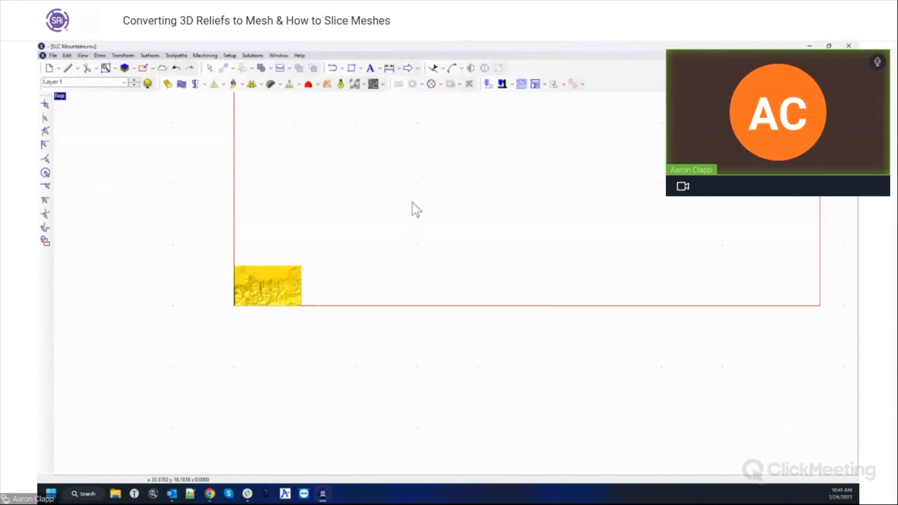
Select the mountain relief, try enlarging it from the plate's lower-left corner, and restore its size.
drag(223, 255, 374, 343)
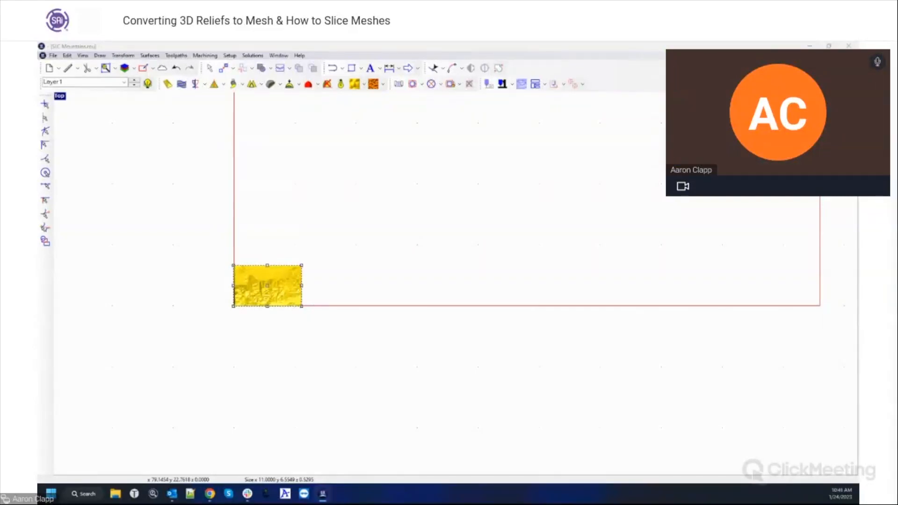
key(ctrl+z)
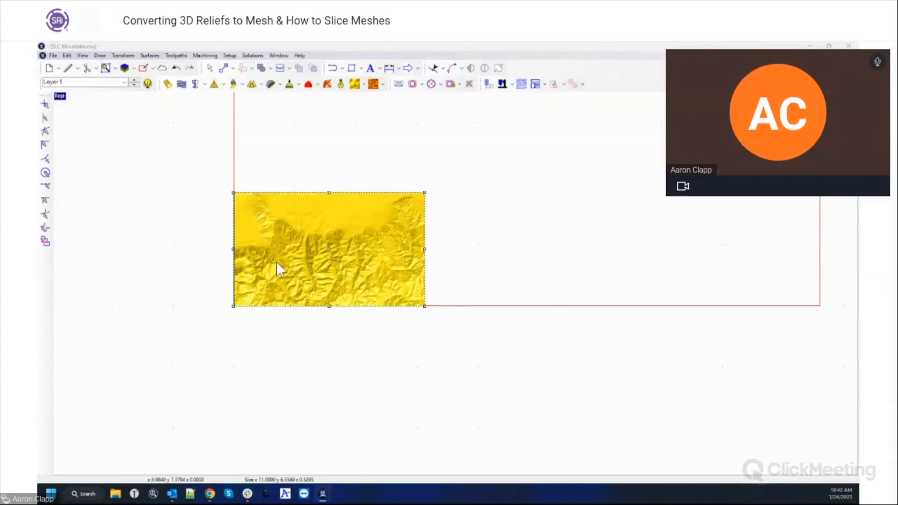
key(ctrl+y)
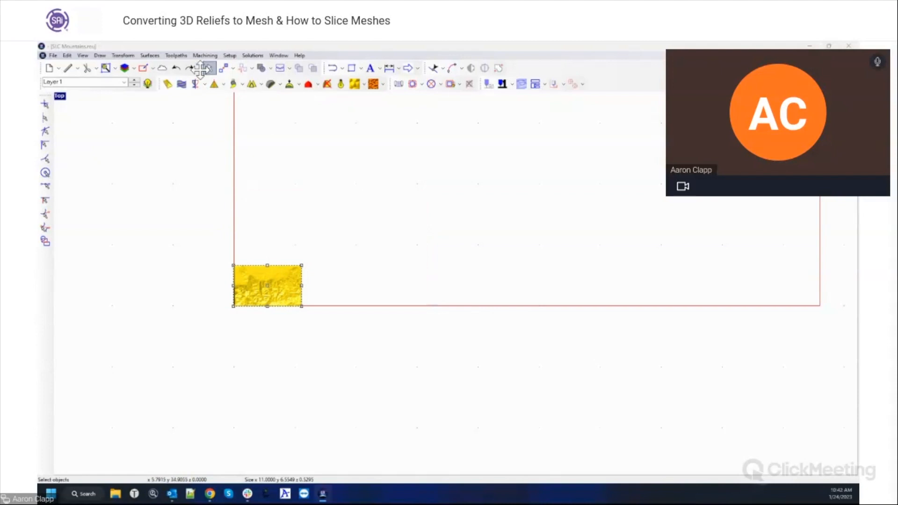
Create a mesh from the mountain relief with a mesh tolerance of 30 and an edge tolerance of 30.
click(126, 55)
mouse_move(149, 55)
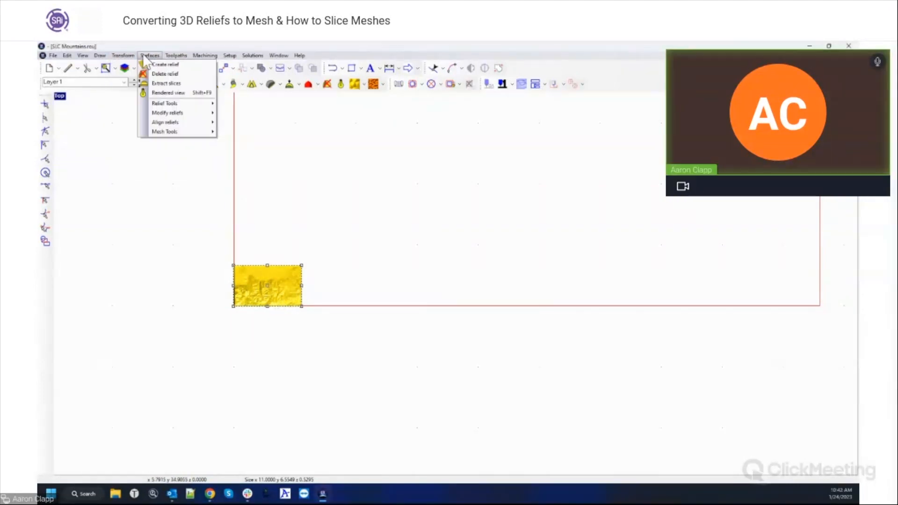
mouse_move(154, 132)
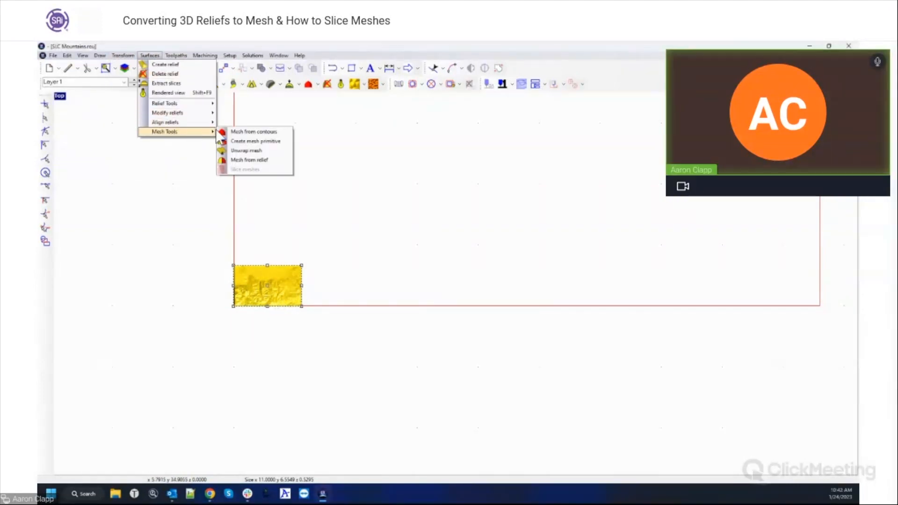
click(240, 162)
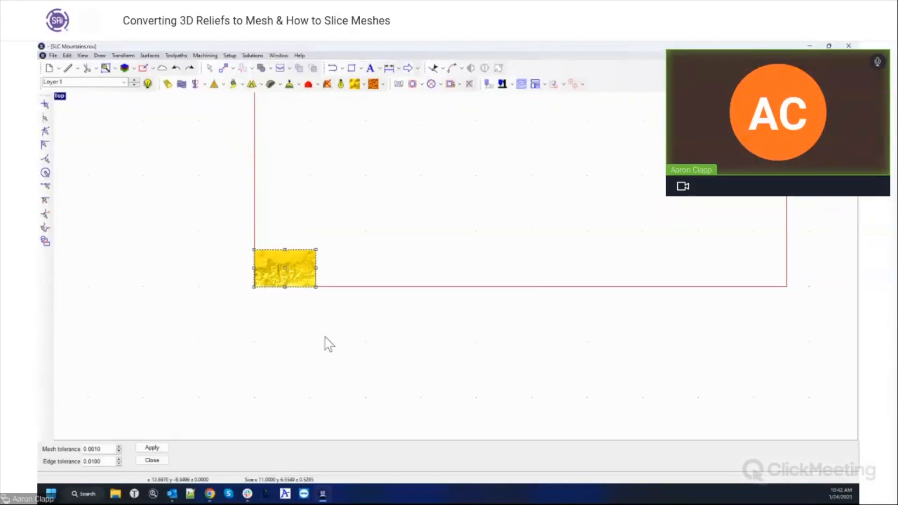
drag(86, 449, 107, 448)
text(30)
key(Tab)
text(30)
key(Tab)
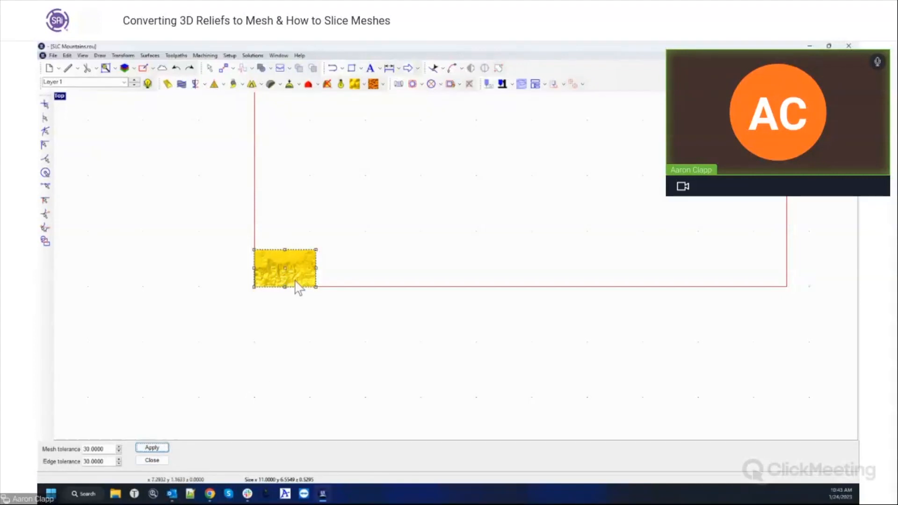
click(156, 449)
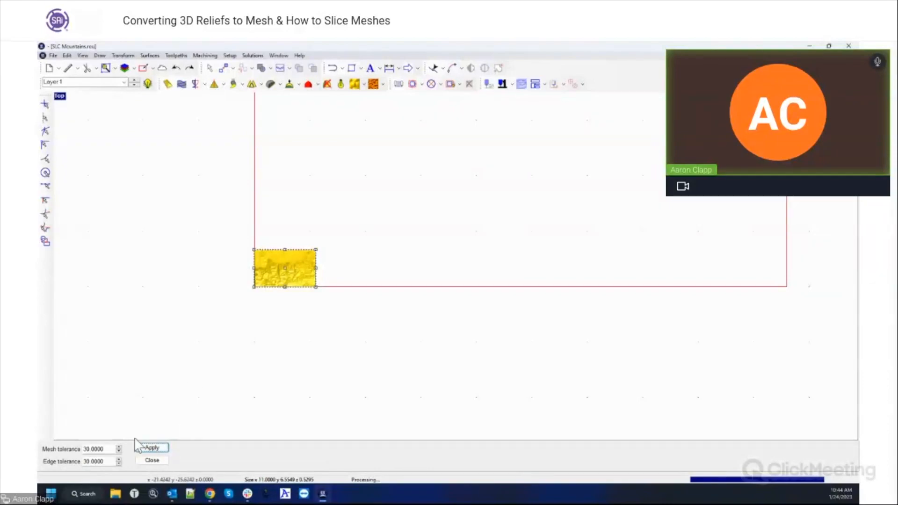
click(151, 461)
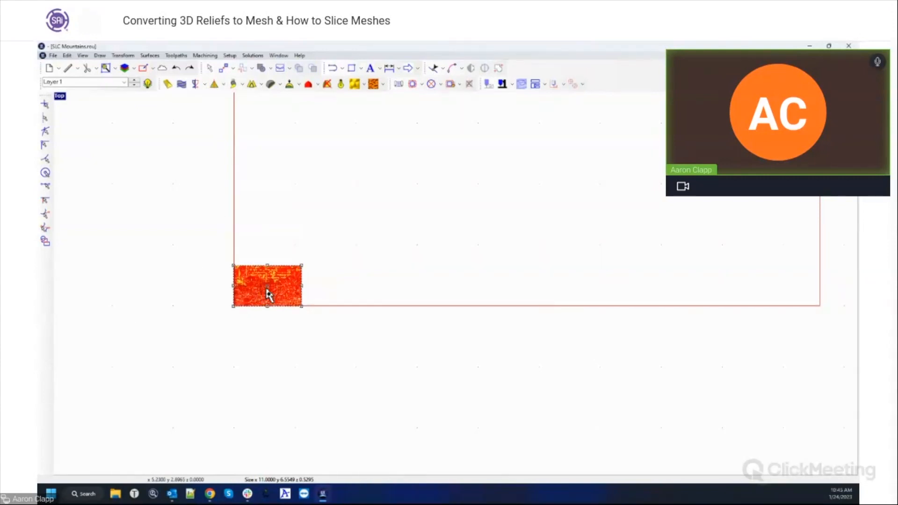
Move the yellow mountain relief off the red mesh to a clear area outside the plate, beyond its upper-left corner.
drag(272, 293, 344, 291)
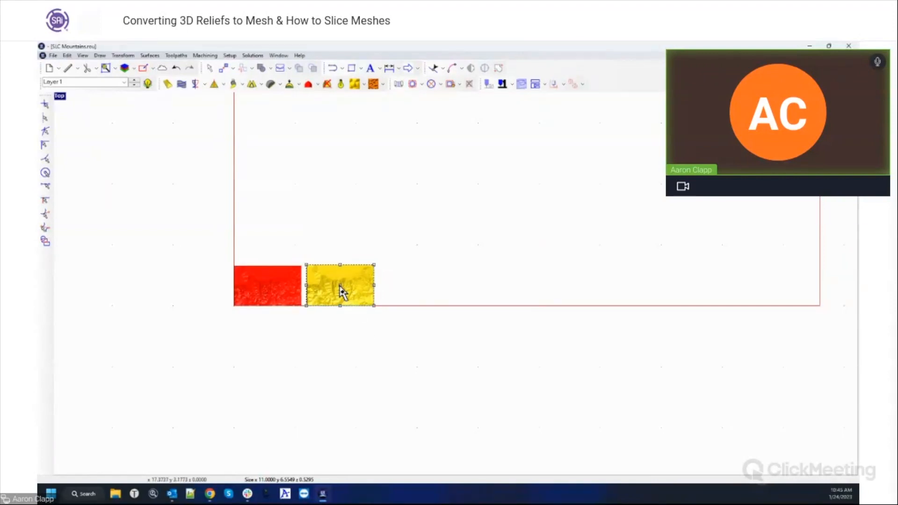
drag(339, 286, 133, 127)
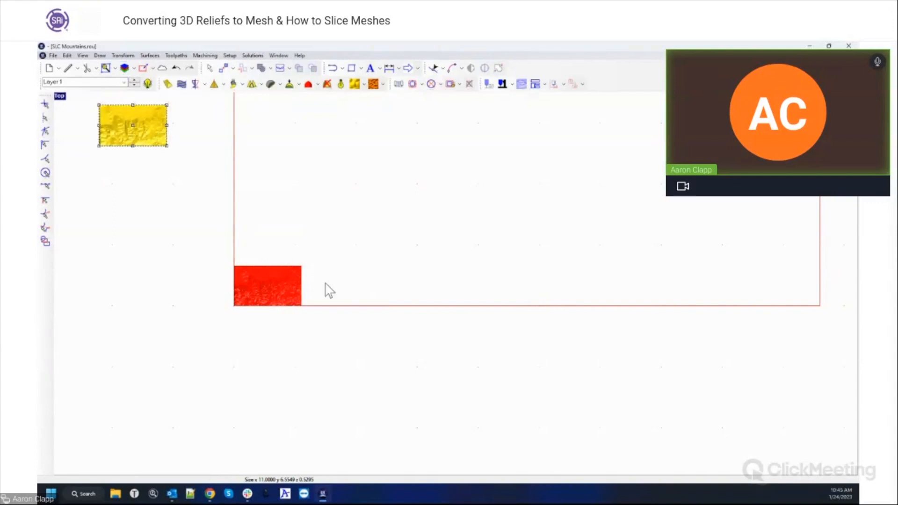
scroll(350, 369, down, 1)
scroll(354, 399, down, 1)
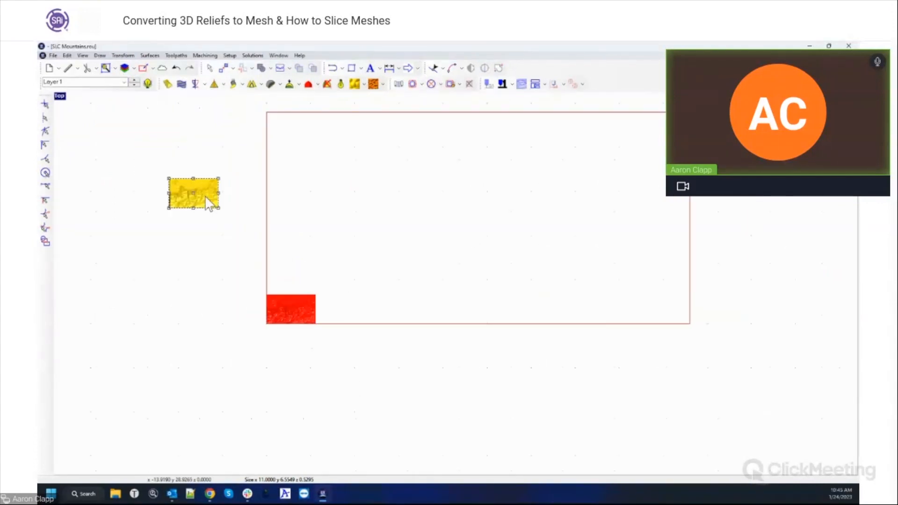
drag(194, 201, 90, 123)
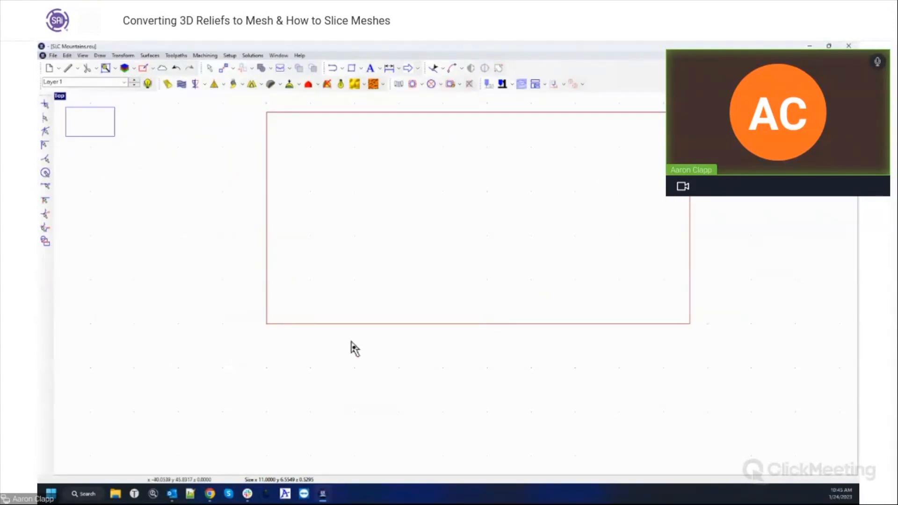
click(115, 69)
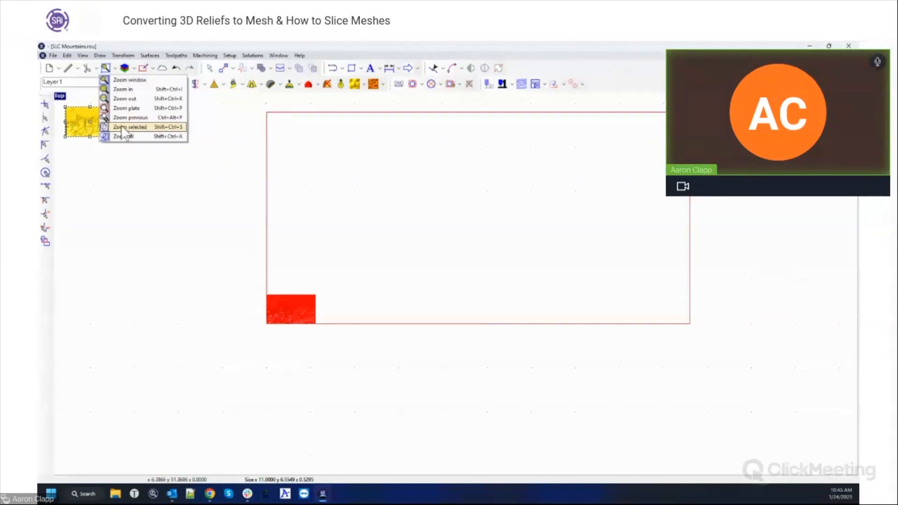
click(124, 100)
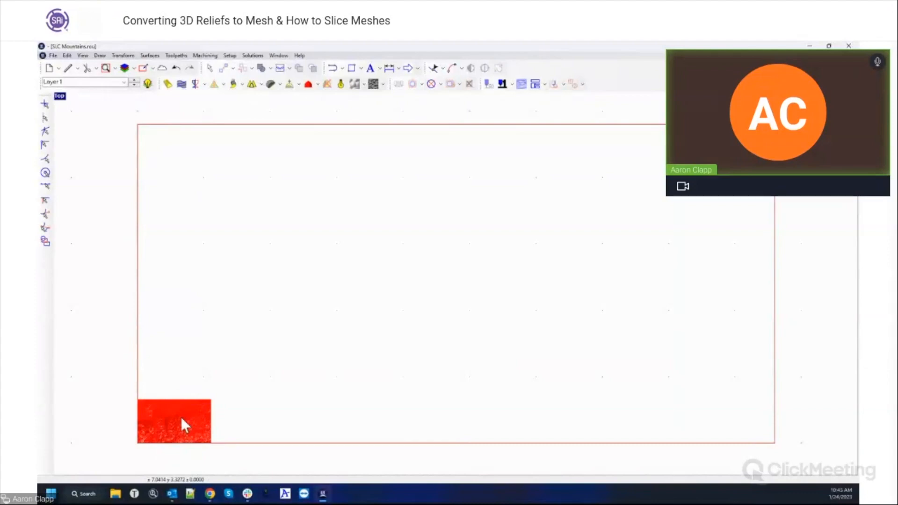
Inspect the red mountain mesh in the perspective view and return to the top view.
key(F8)
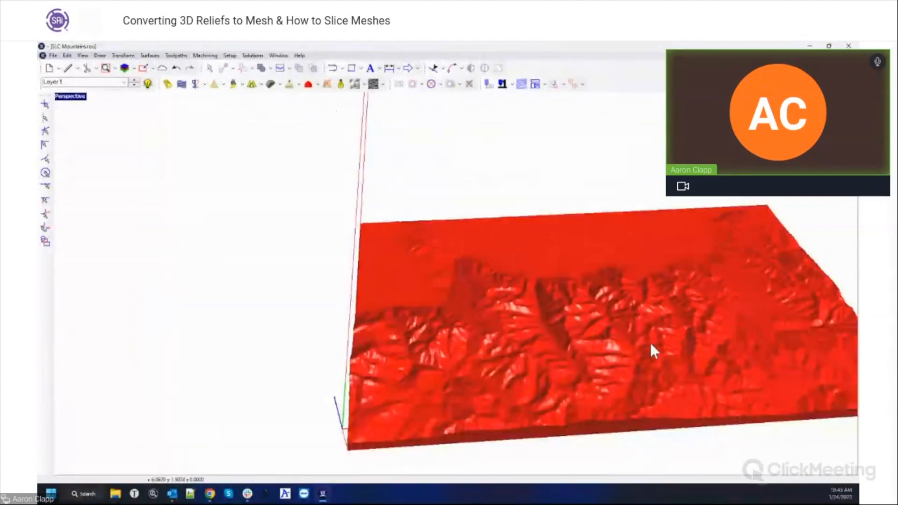
click(594, 341)
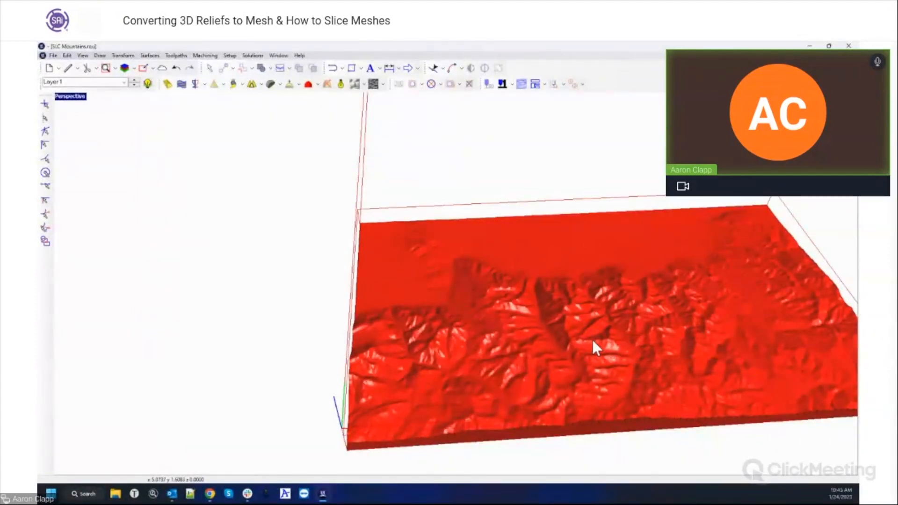
key(Delete)
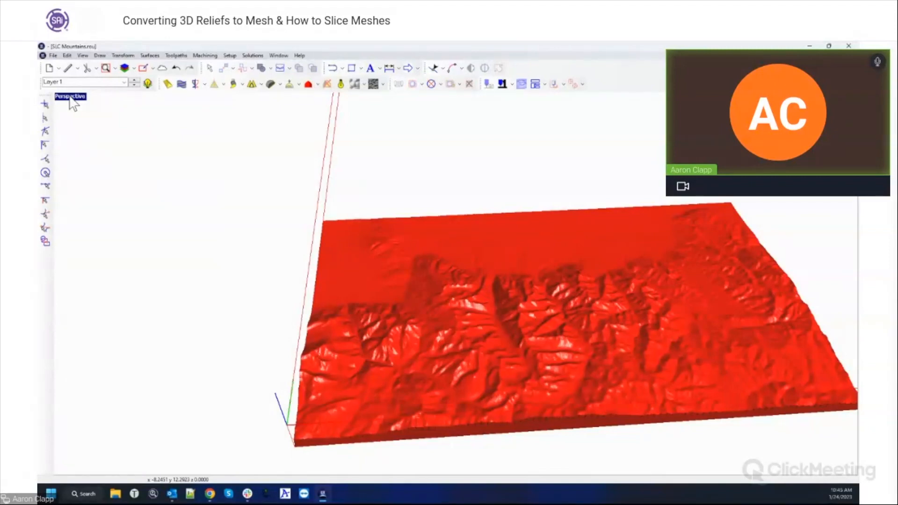
click(70, 97)
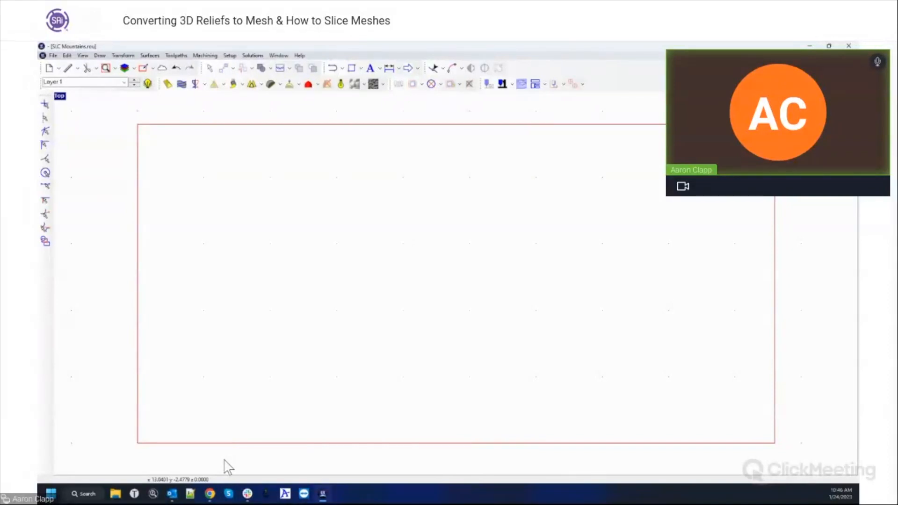
click(318, 84)
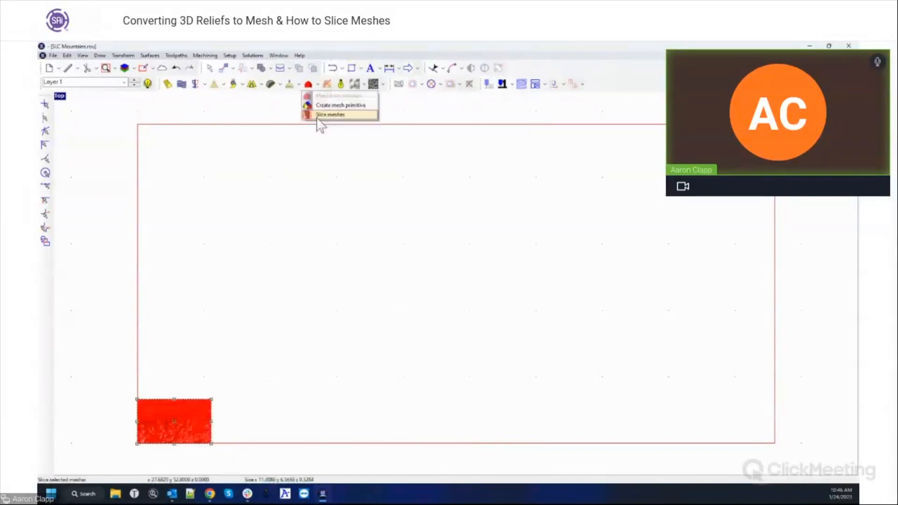
click(150, 56)
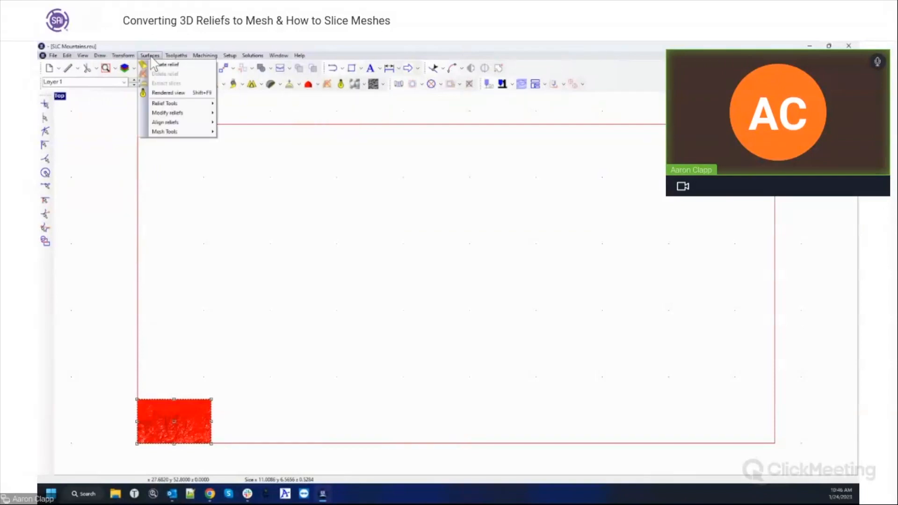
mouse_move(197, 132)
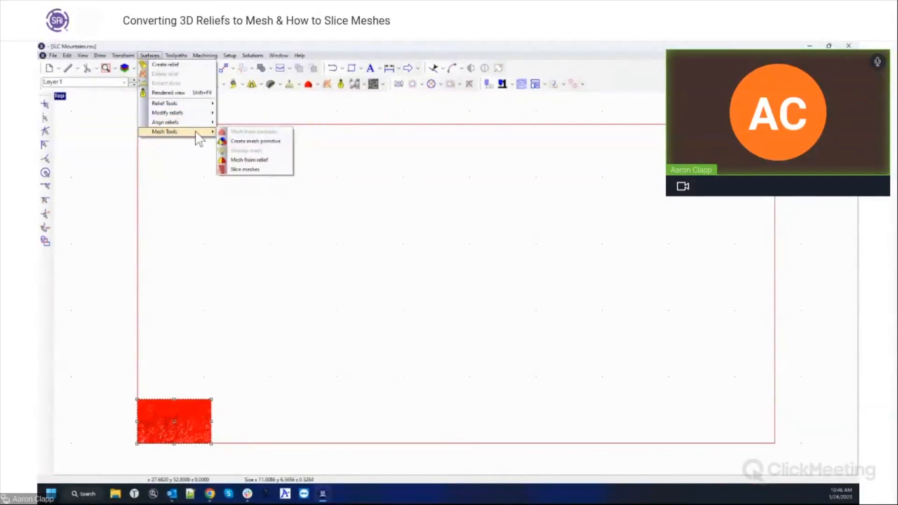
click(253, 169)
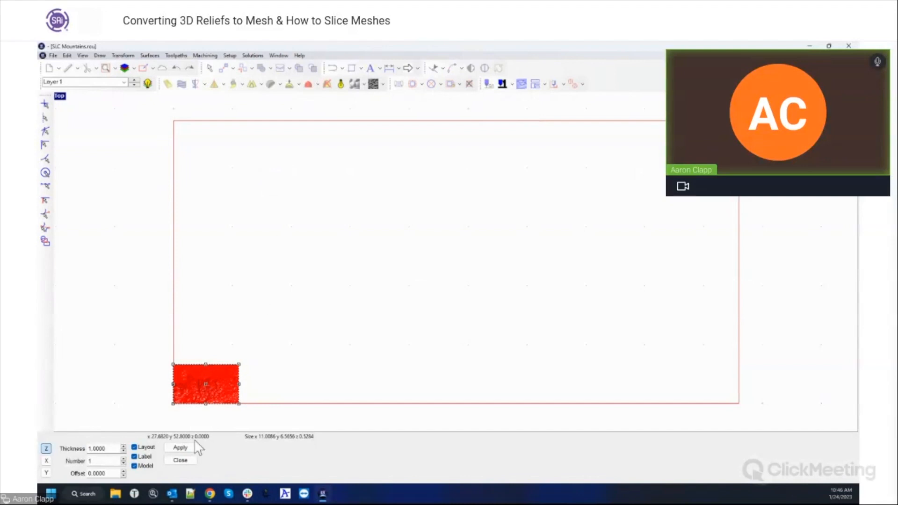
click(187, 462)
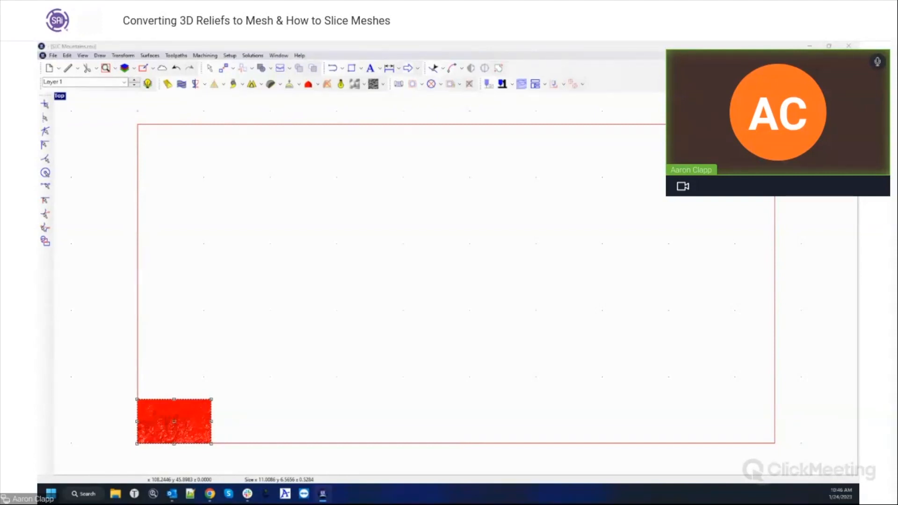
Enlarge the mountain mesh proportionally from the plate's lower-left corner to about 31.25 × 18.64 × 1.5.
key(Delete)
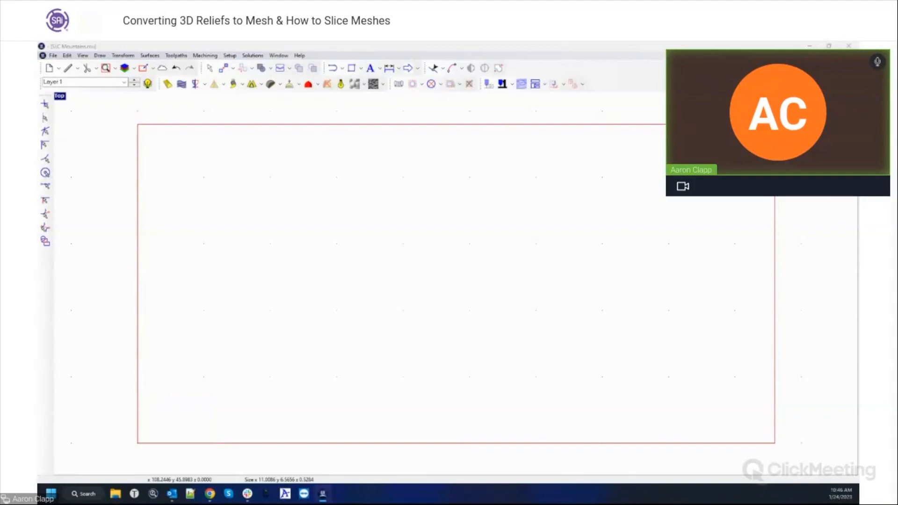
key(ctrl+z)
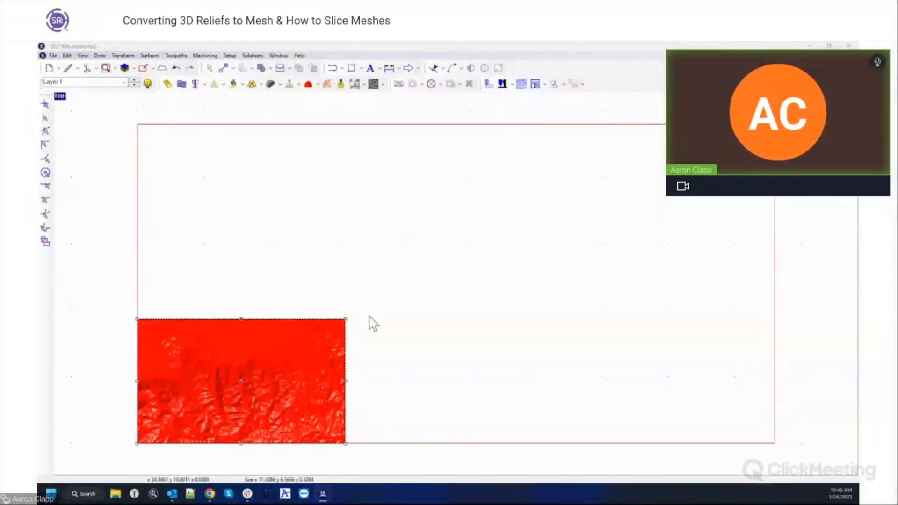
Slice the enlarged mountain mesh along Z at a thickness of 0.18, with layout, label and model output.
click(316, 85)
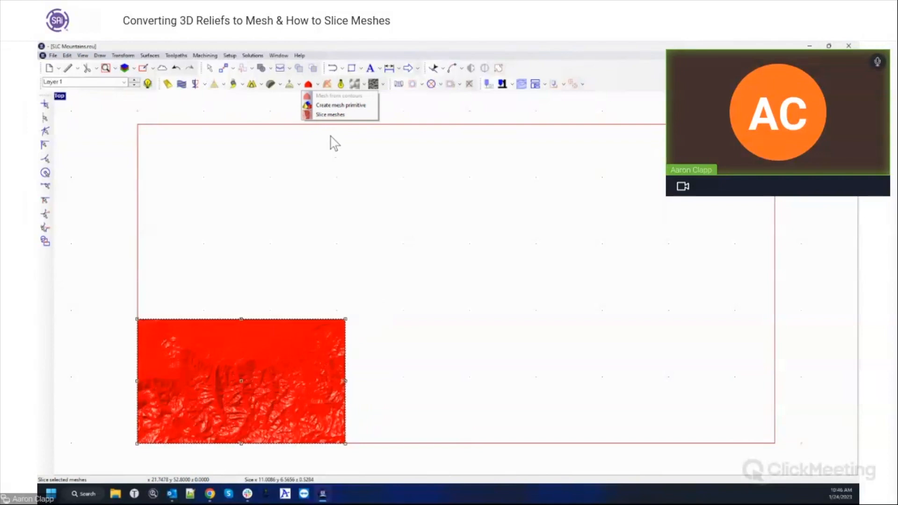
click(331, 115)
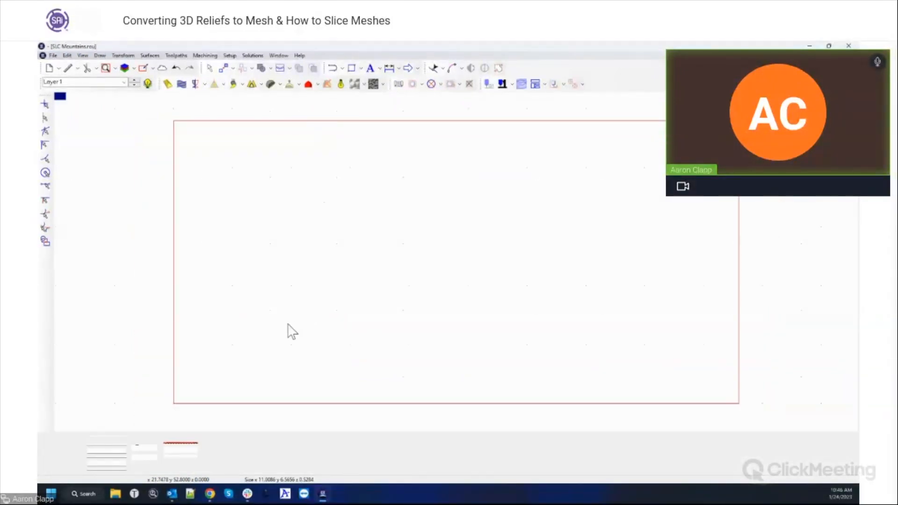
drag(110, 442, 74, 440)
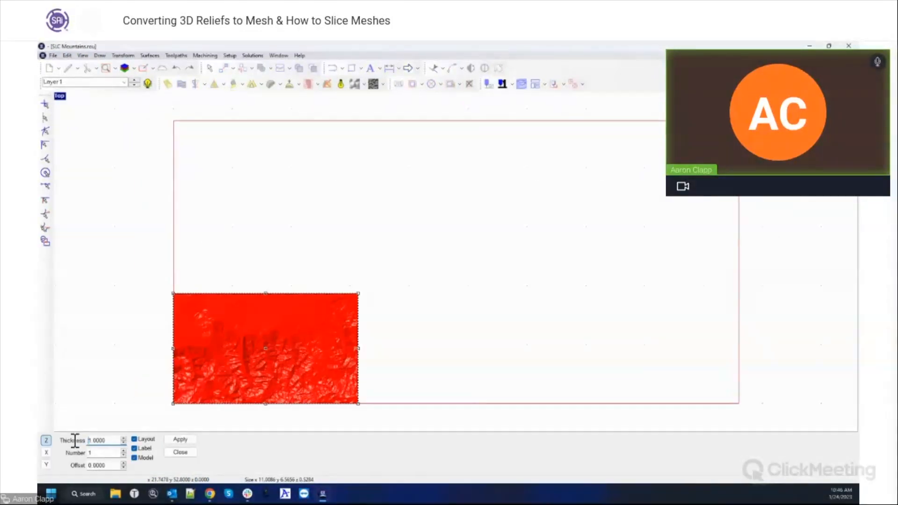
text(25)
key(Tab)
drag(89, 440, 119, 439)
text(.18)
key(Tab)
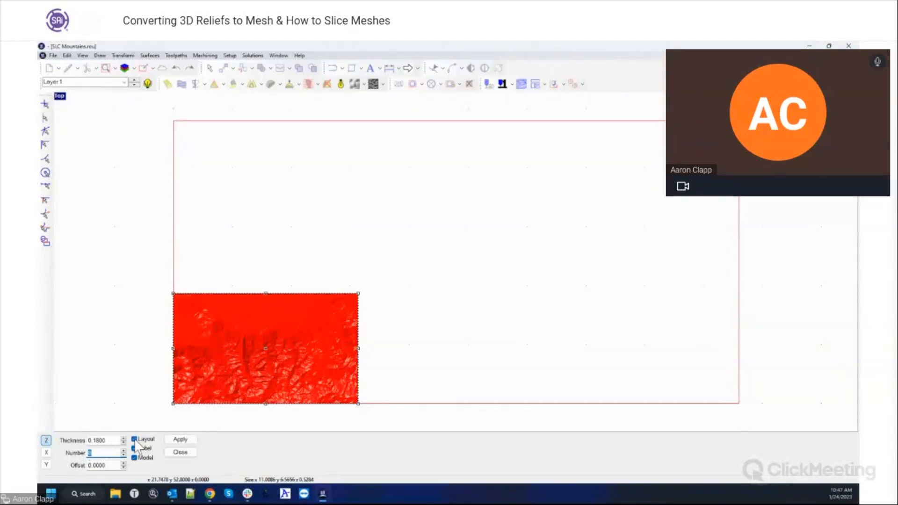
click(111, 465)
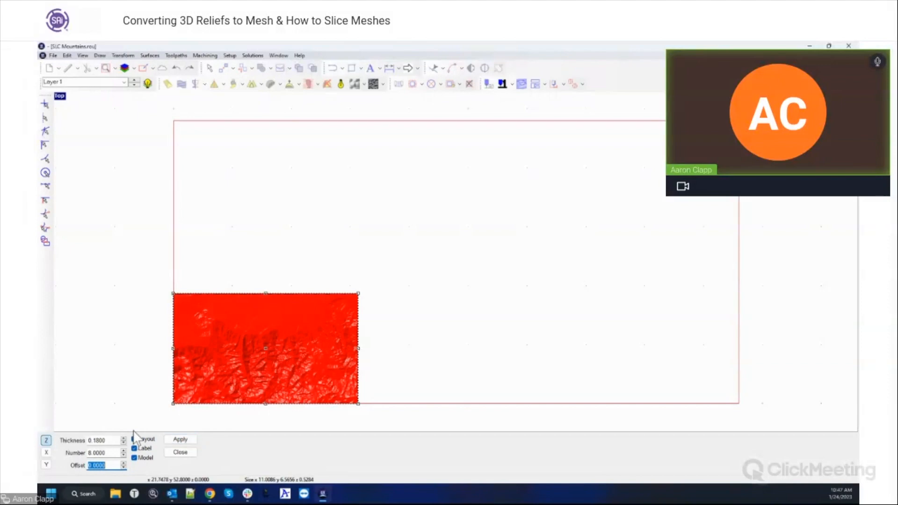
click(179, 441)
click(181, 454)
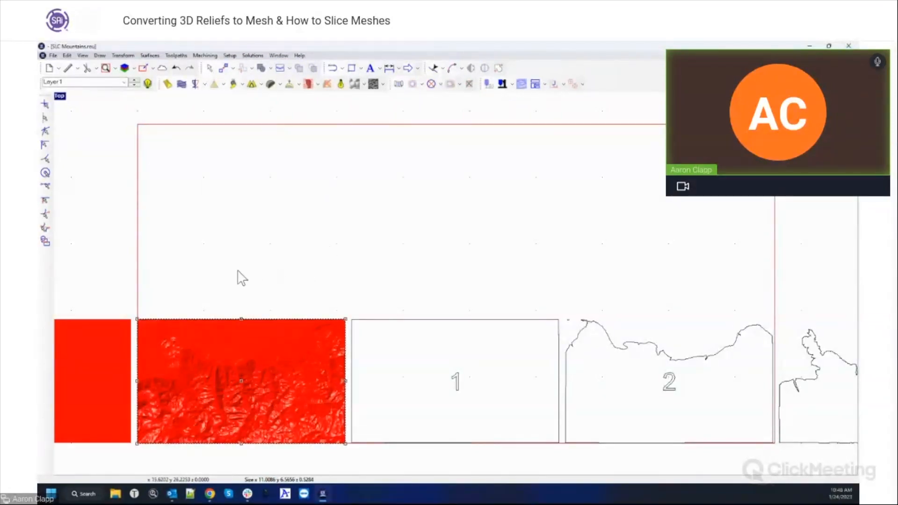
Delete the original mountain mesh from the plate's lower-left corner, keeping the stepped model and the numbered slice outlines.
key(Delete)
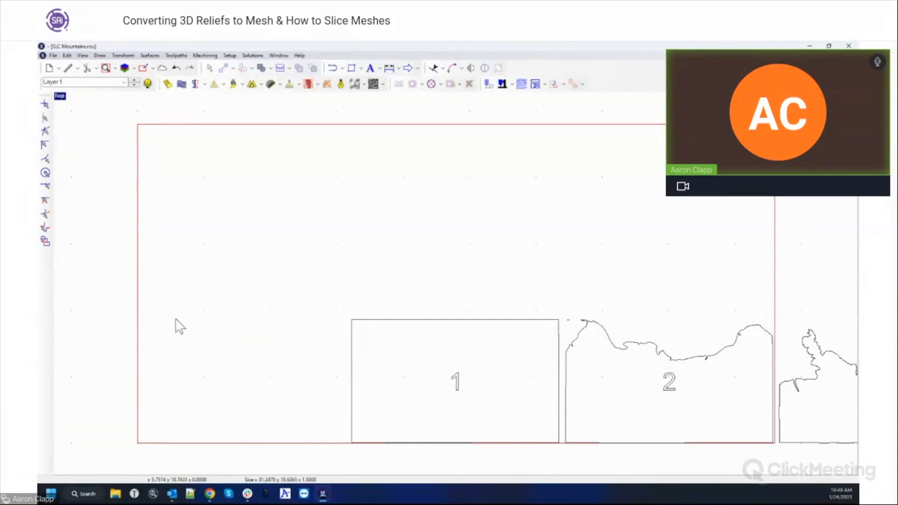
click(175, 318)
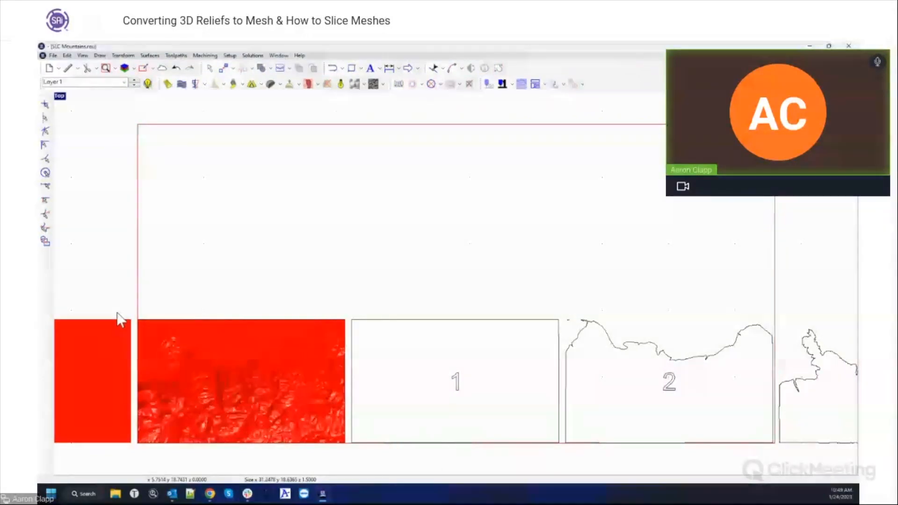
key(Delete)
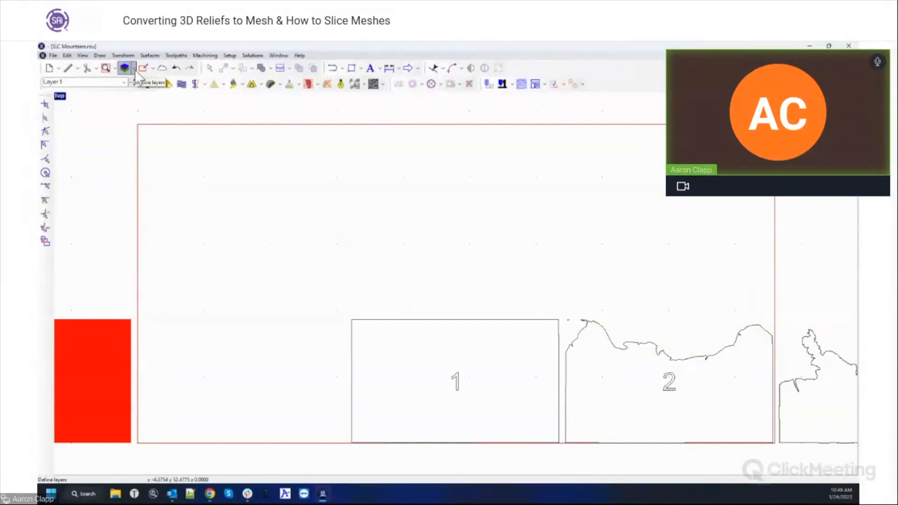
Examine the full row of slice outlines in the top view and the stepped mountain model from several angles in perspective.
click(114, 68)
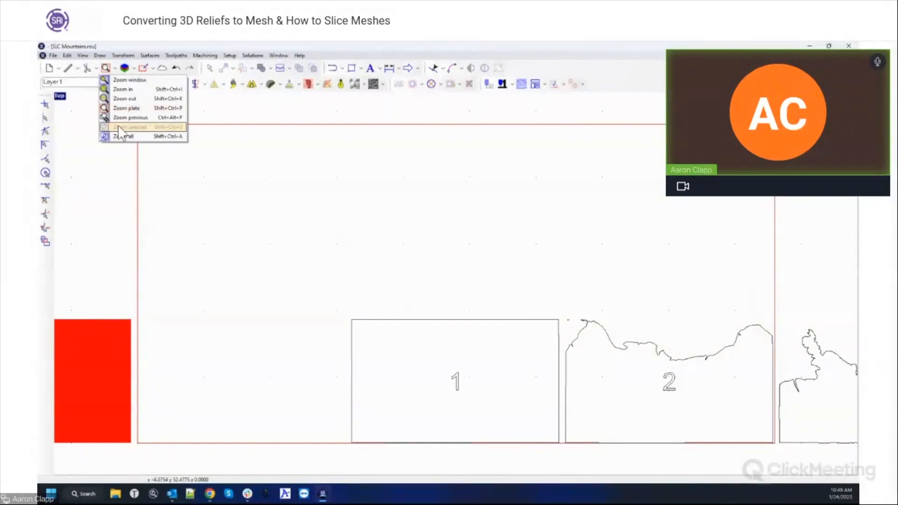
click(123, 136)
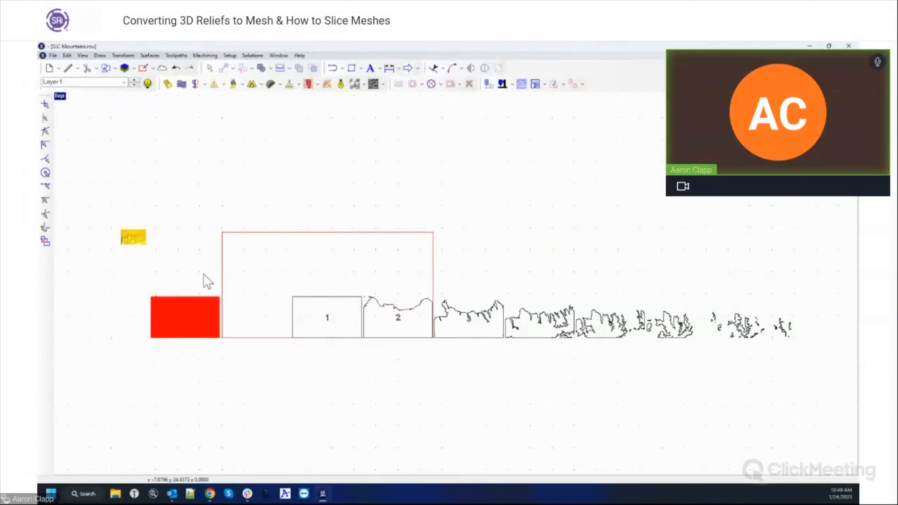
double_click(60, 98)
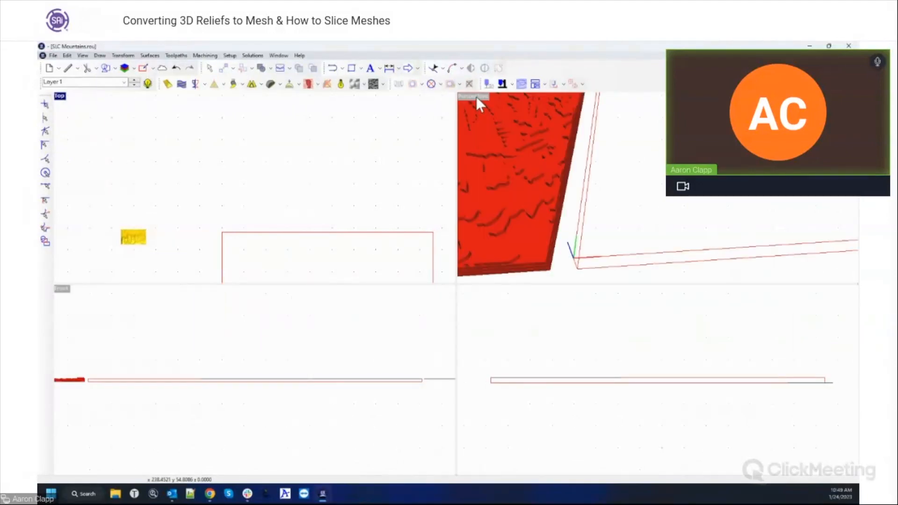
double_click(476, 97)
middle_drag(302, 236, 655, 244)
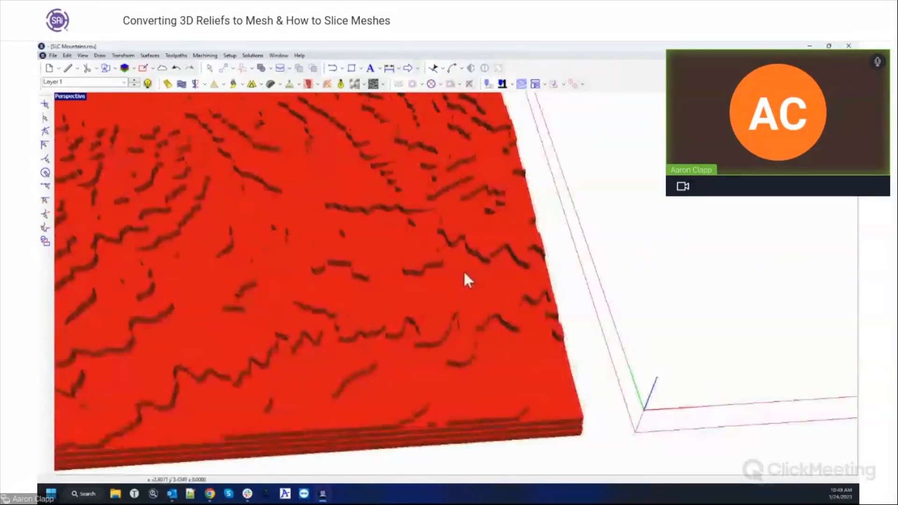
middle_drag(384, 268, 576, 300)
scroll(270, 289, down, 7)
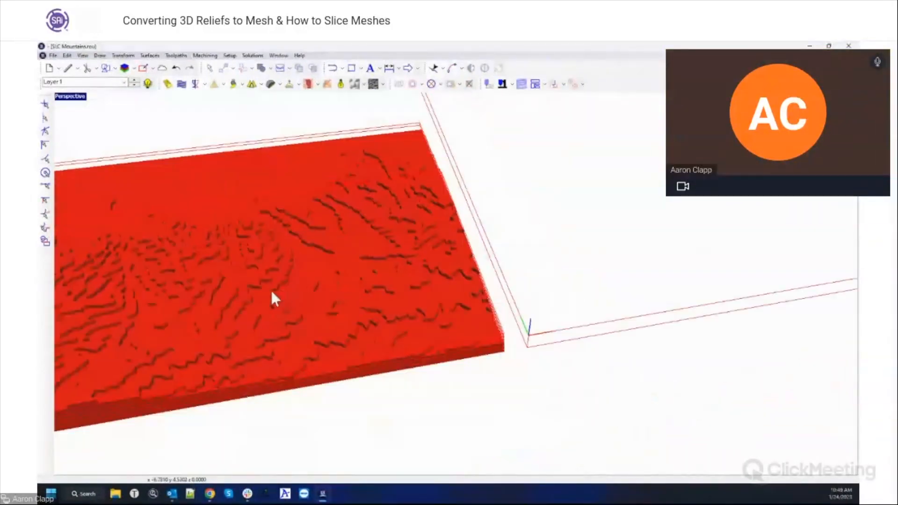
middle_drag(316, 296, 443, 323)
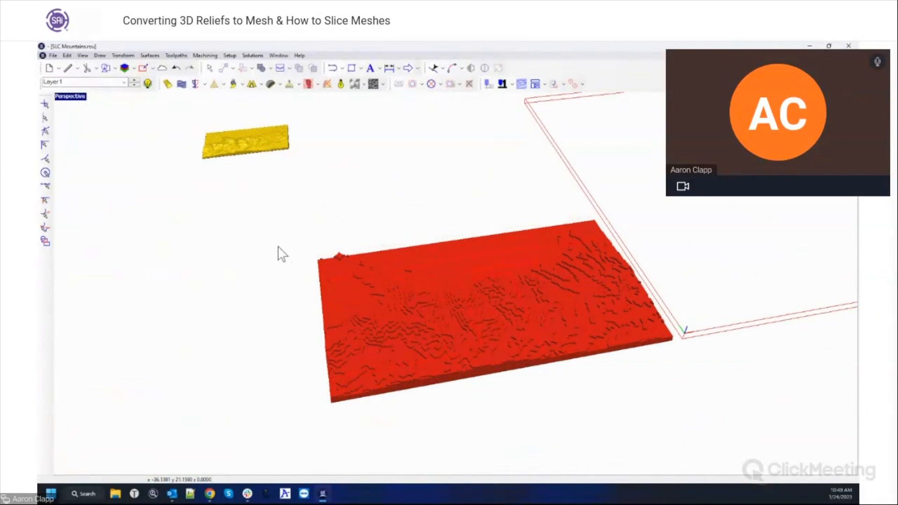
middle_drag(417, 307, 395, 311)
middle_drag(403, 204, 383, 367)
scroll(410, 384, up, 4)
middle_drag(304, 383, 383, 352)
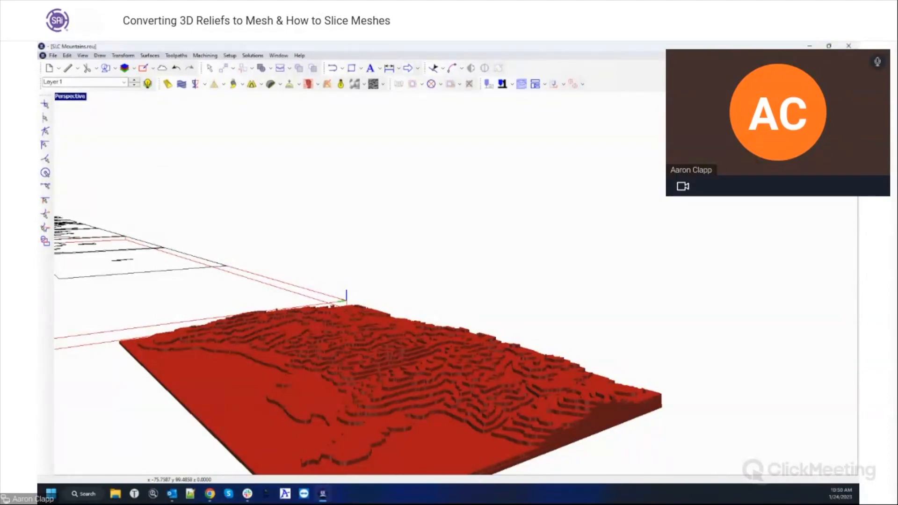
Create a new drawing and import the male human face model as an STL mesh from the human-face-male folder.
click(49, 70)
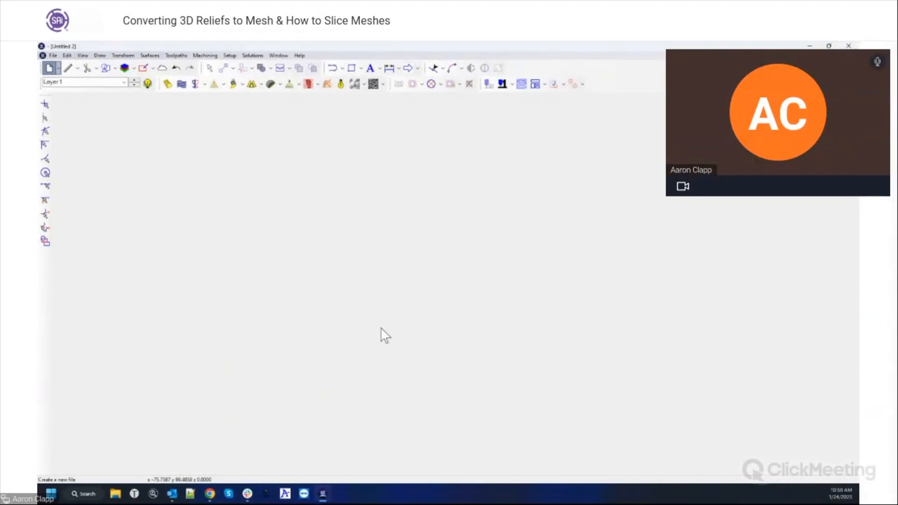
click(531, 214)
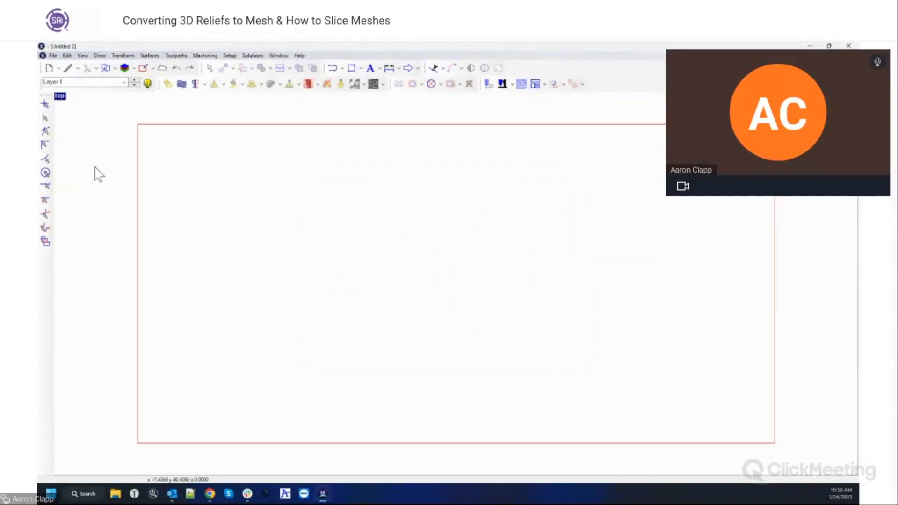
click(57, 69)
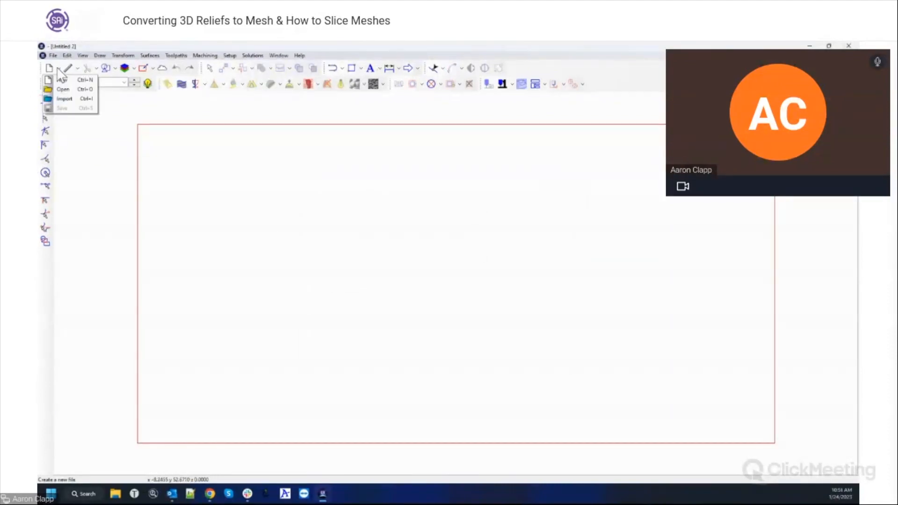
click(91, 96)
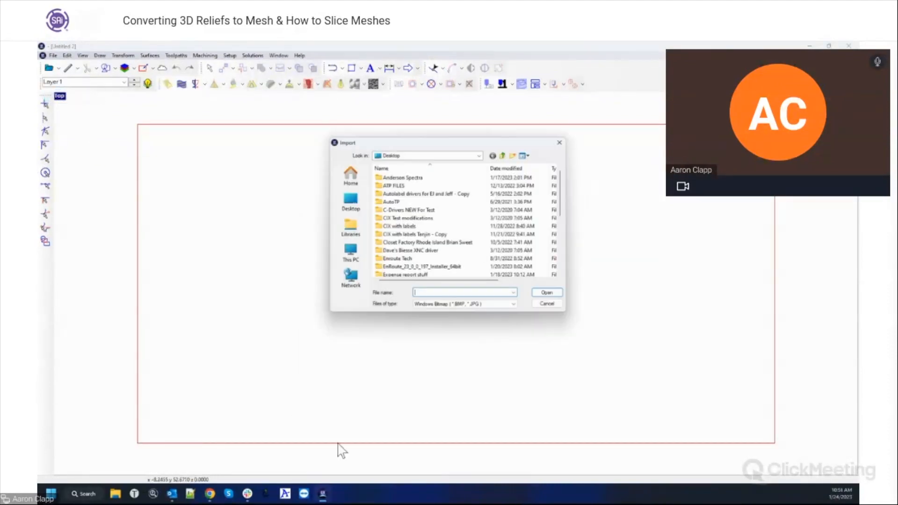
click(511, 305)
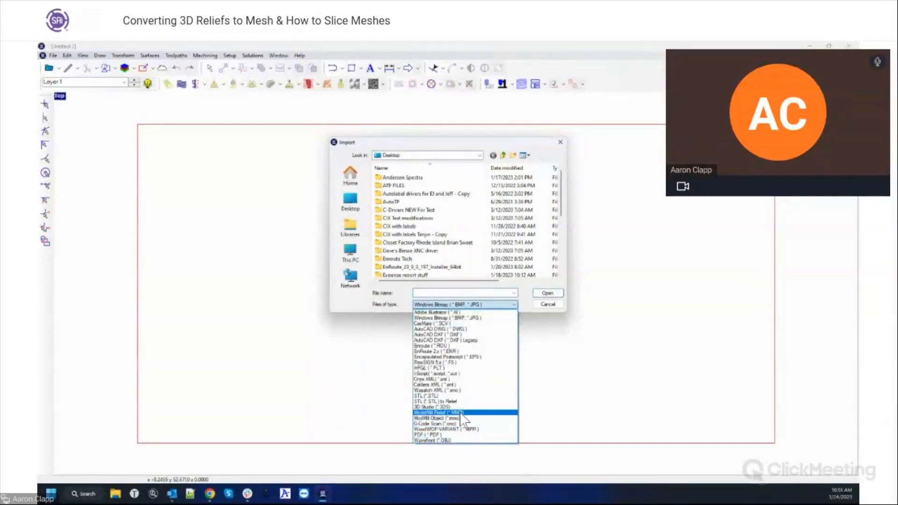
click(463, 395)
scroll(456, 267, down, 5)
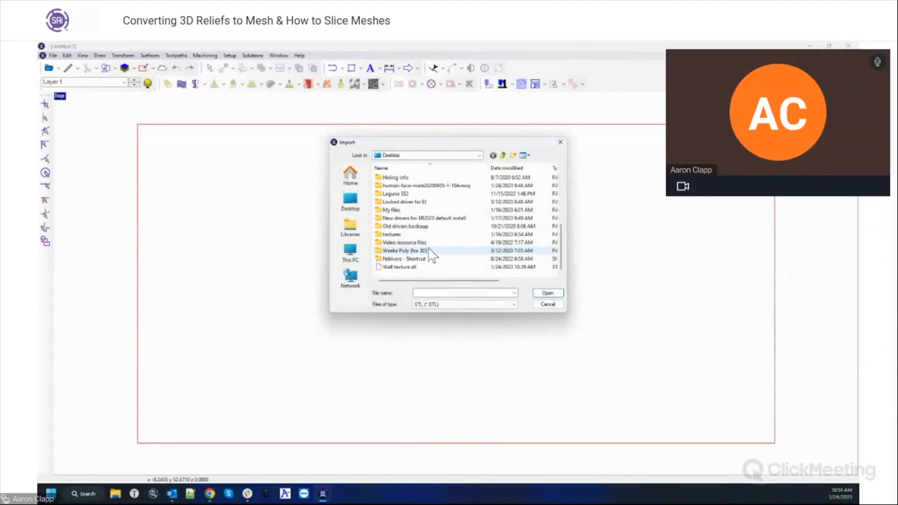
double_click(399, 186)
double_click(392, 179)
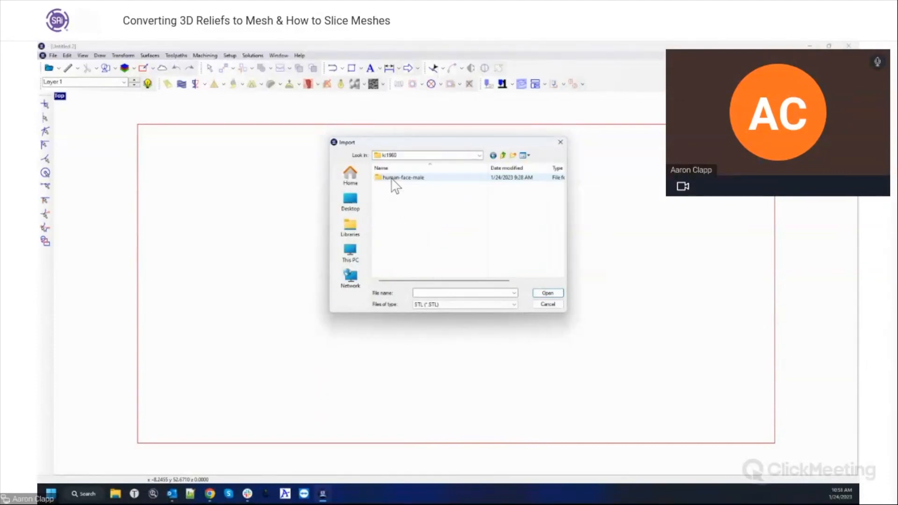
double_click(393, 179)
click(392, 178)
click(547, 293)
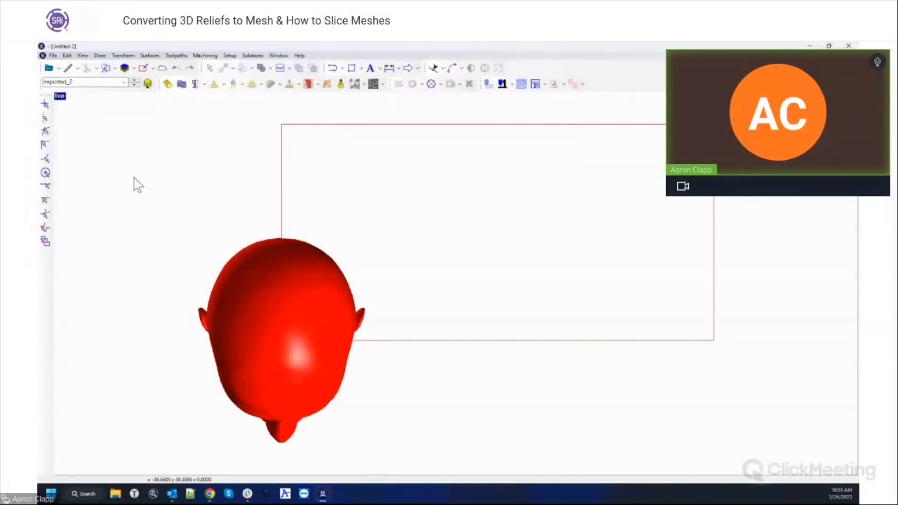
Move the imported head mesh from the plate's corner to inside the plate, near its left end.
scroll(373, 293, down, 2)
scroll(373, 287, down, 2)
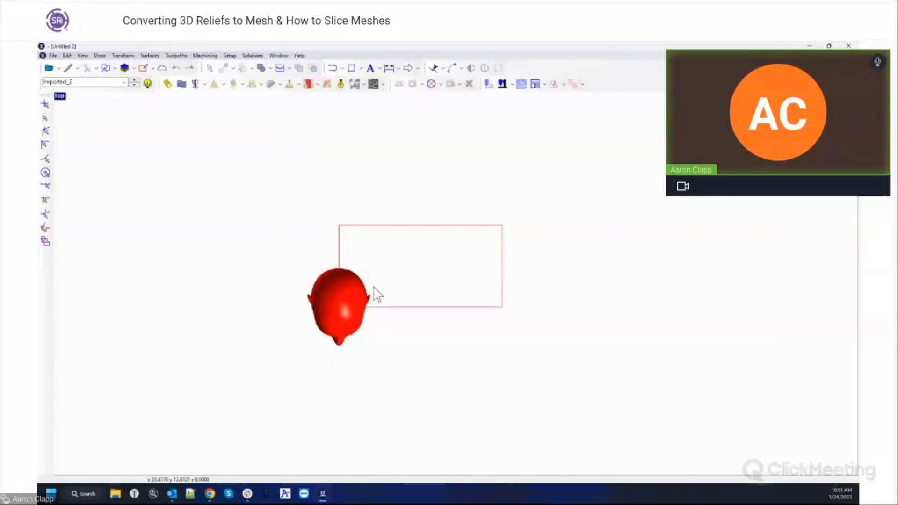
drag(286, 251, 397, 358)
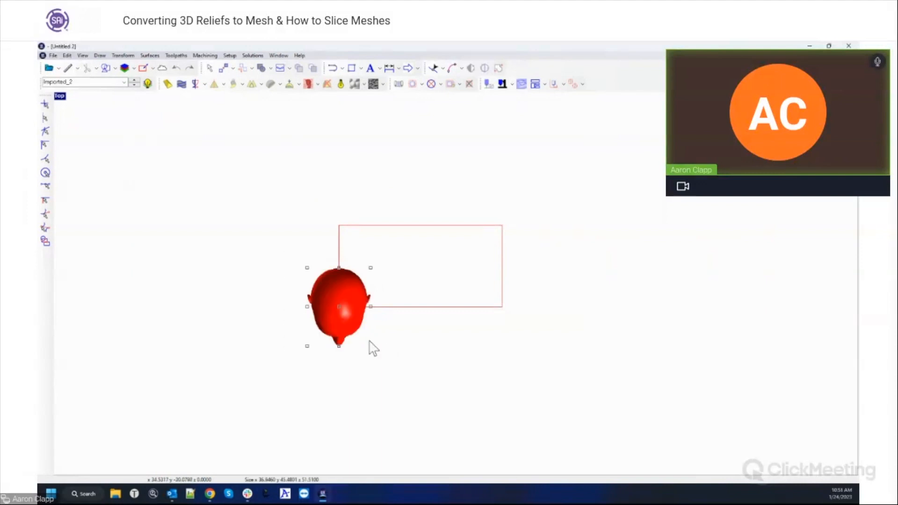
drag(340, 311, 381, 274)
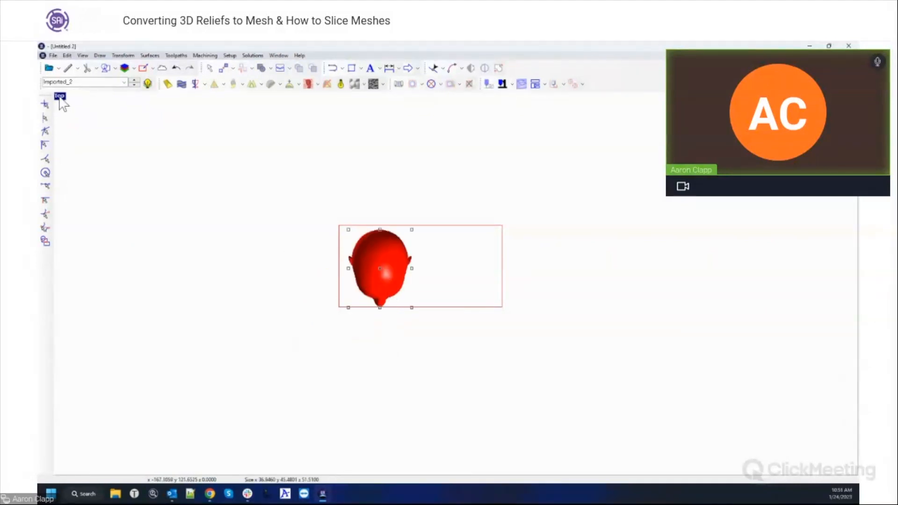
Scale the head mesh proportionally to a height of 15 along Z.
double_click(60, 96)
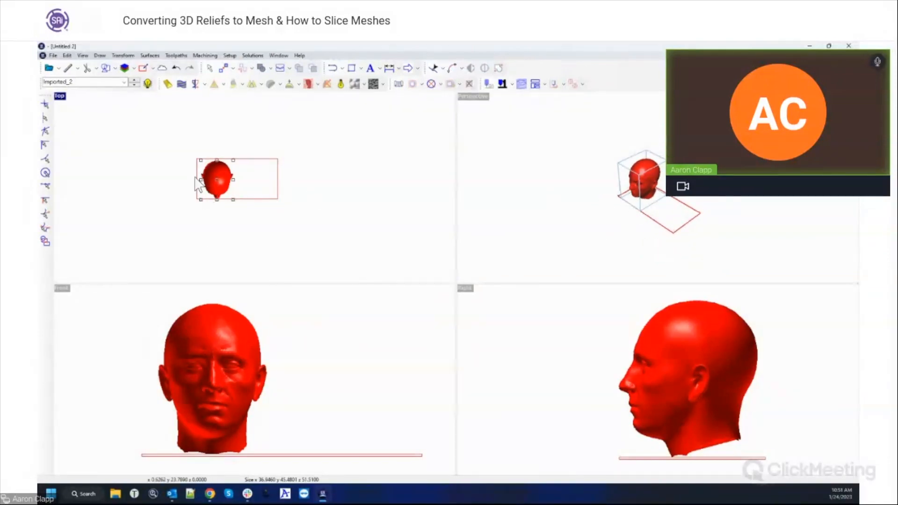
drag(188, 136, 275, 232)
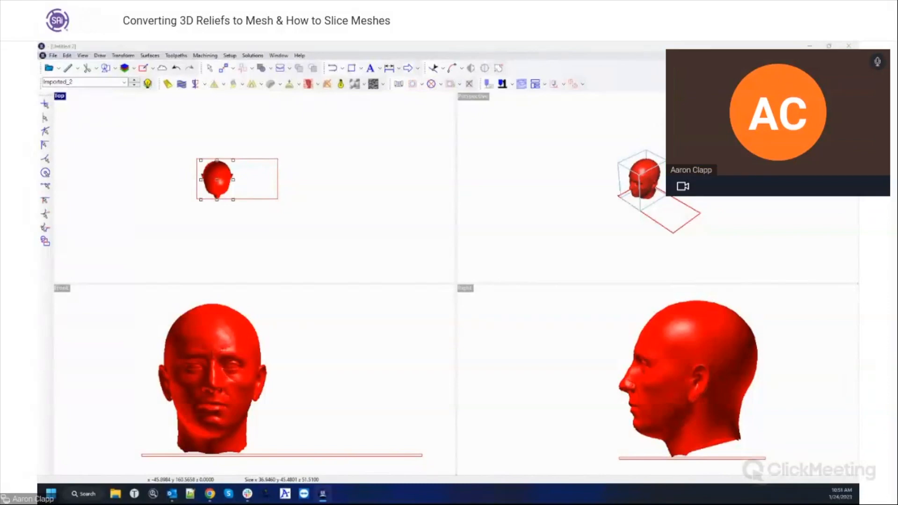
key(Return)
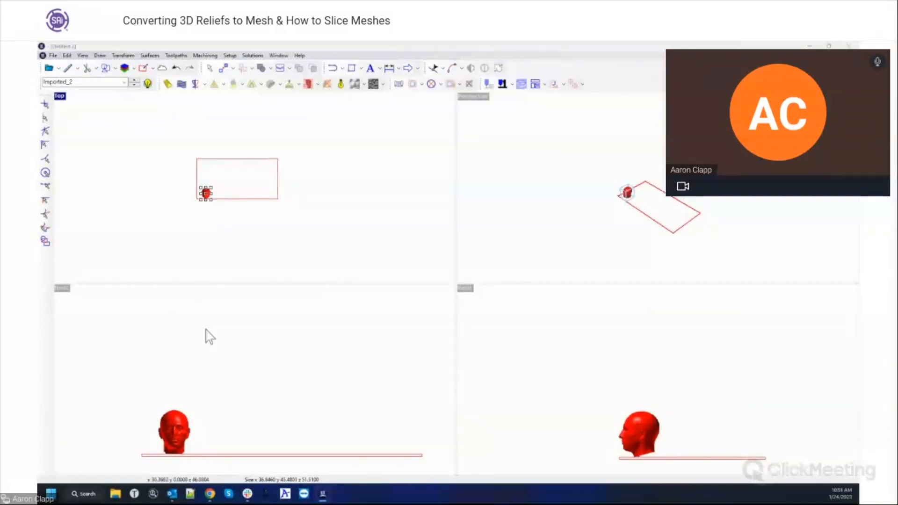
key(F2)
scroll(464, 330, up, 1)
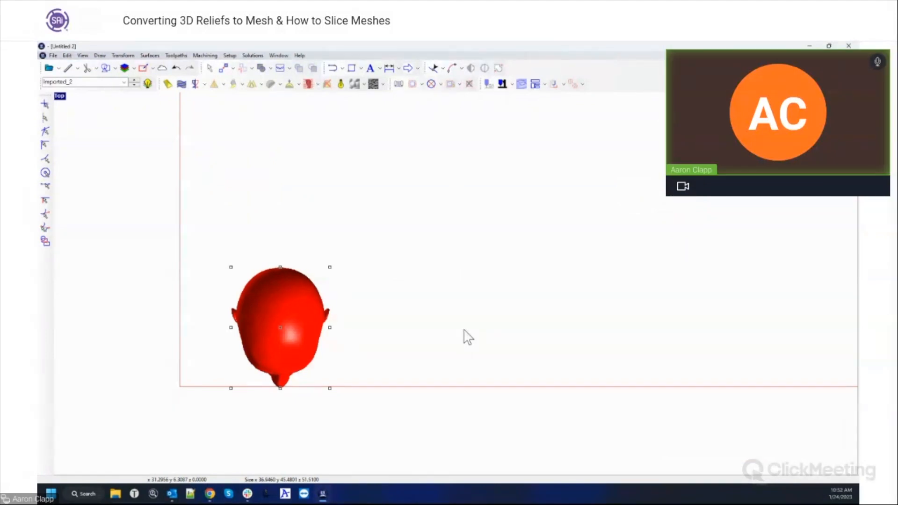
click(317, 84)
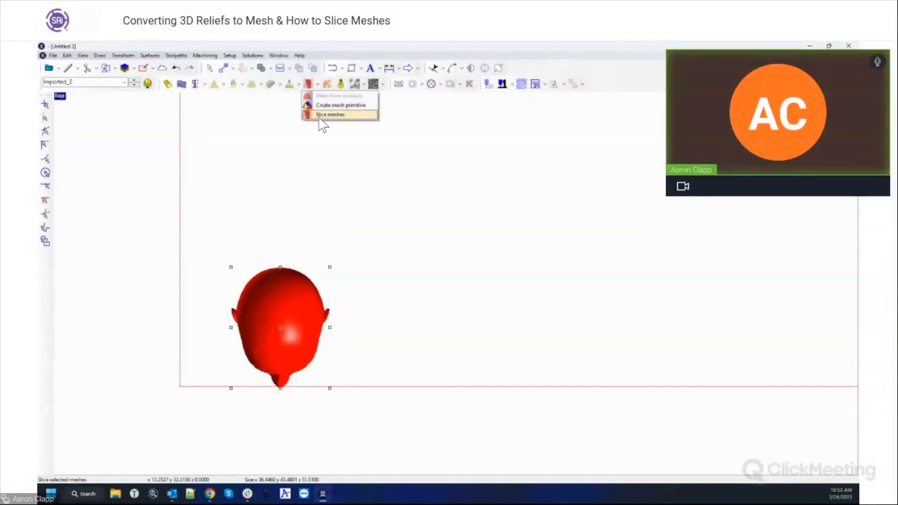
click(330, 114)
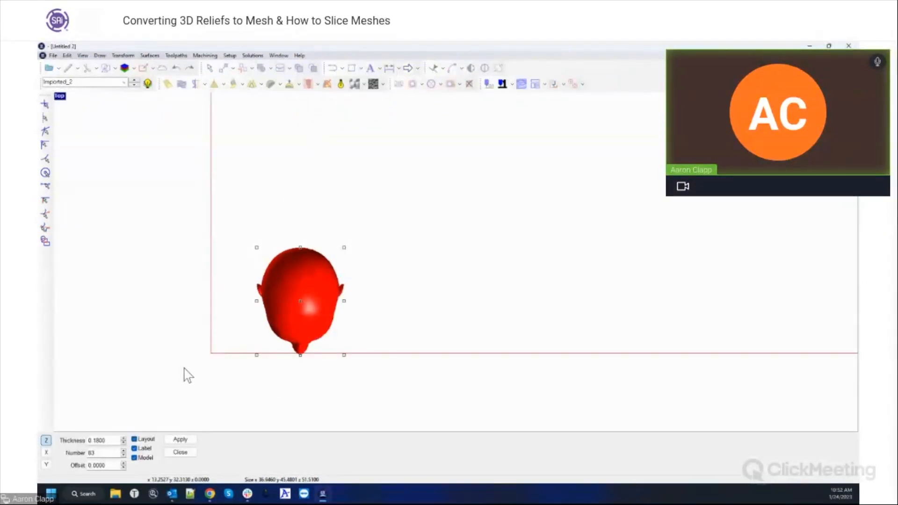
click(46, 464)
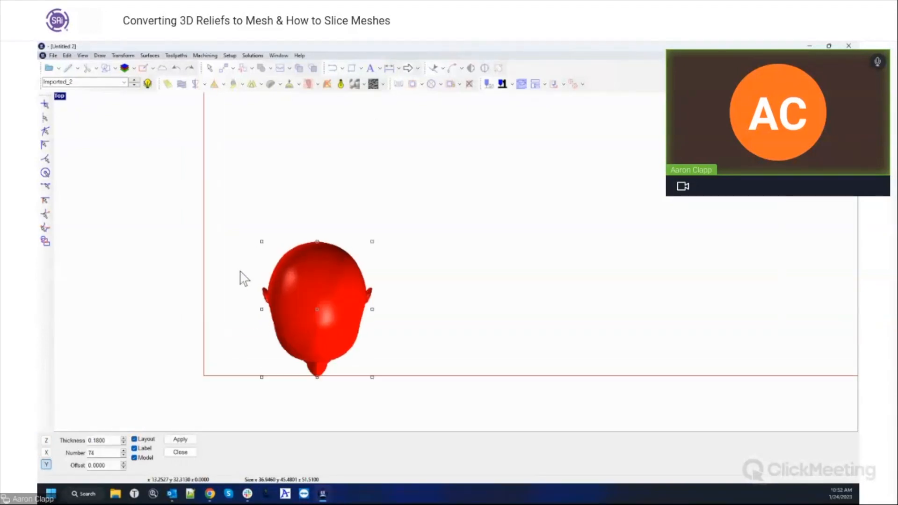
click(46, 441)
click(181, 452)
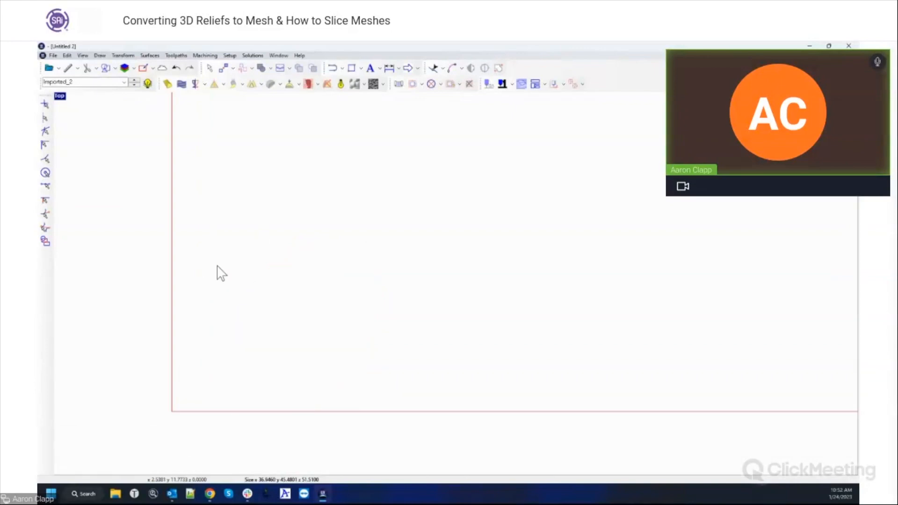
Start slicing the head mesh along Z with a slice thickness of 0.25.
drag(191, 220, 399, 449)
click(309, 84)
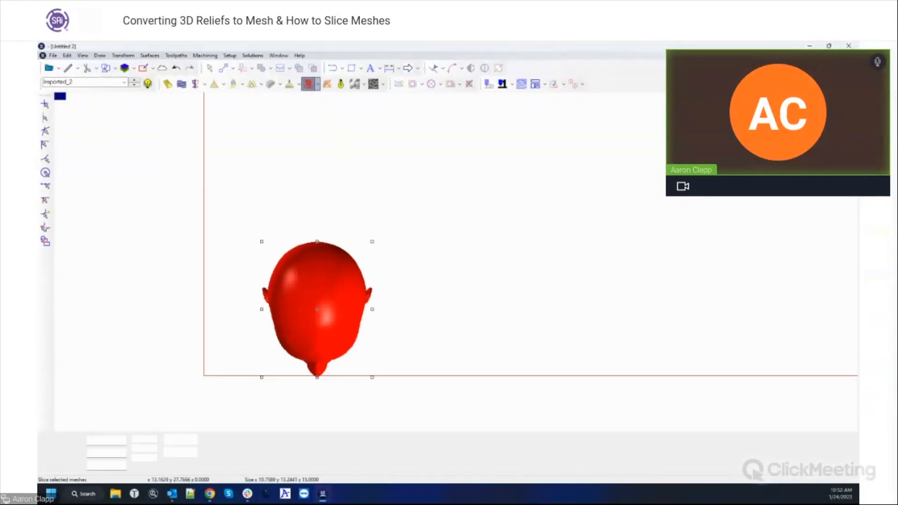
click(46, 453)
click(46, 465)
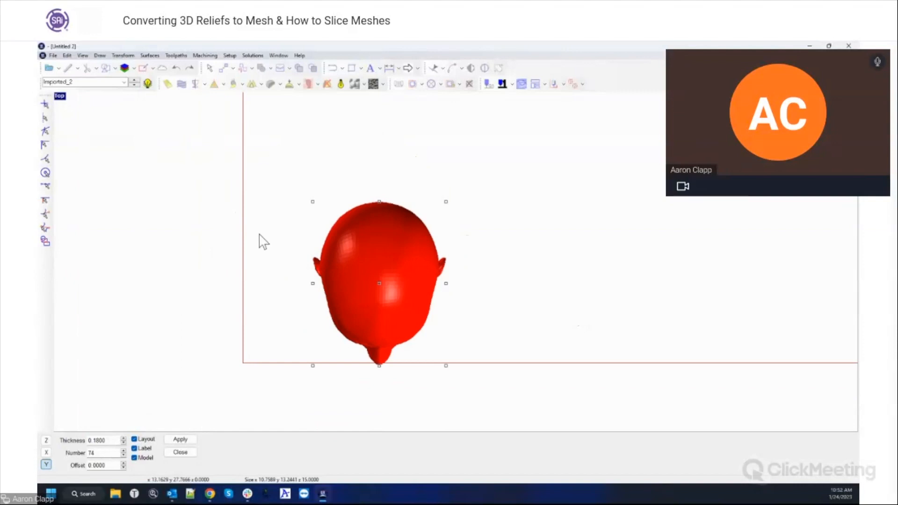
click(47, 440)
click(105, 440)
drag(89, 440, 113, 440)
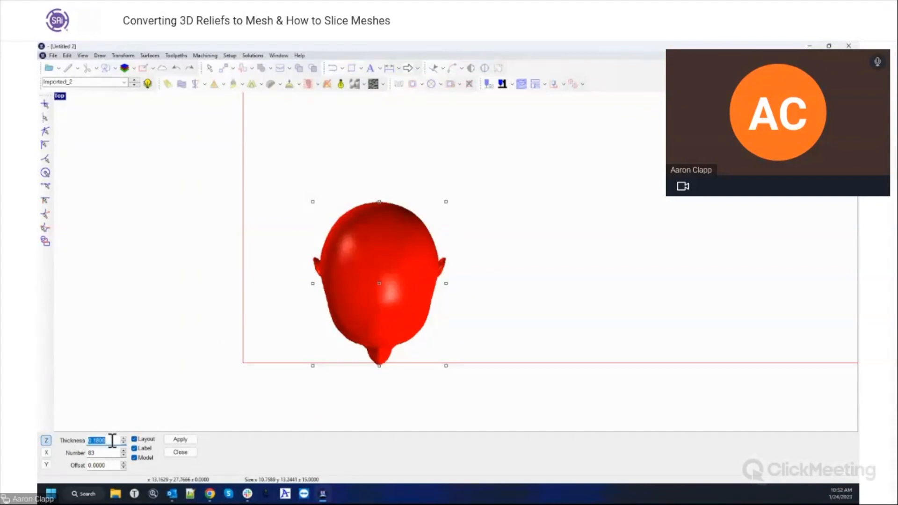
text(0.25)
key(Tab)
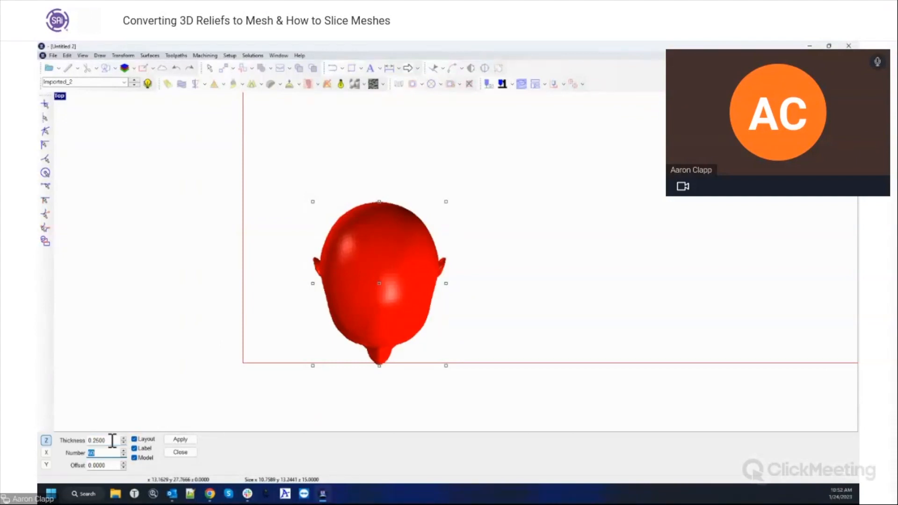
Set the slice thickness to 0.375 and slice the head along Z with layout, label and model output.
click(113, 440)
double_click(97, 439)
key(BackSpace)
key(Tab)
click(180, 440)
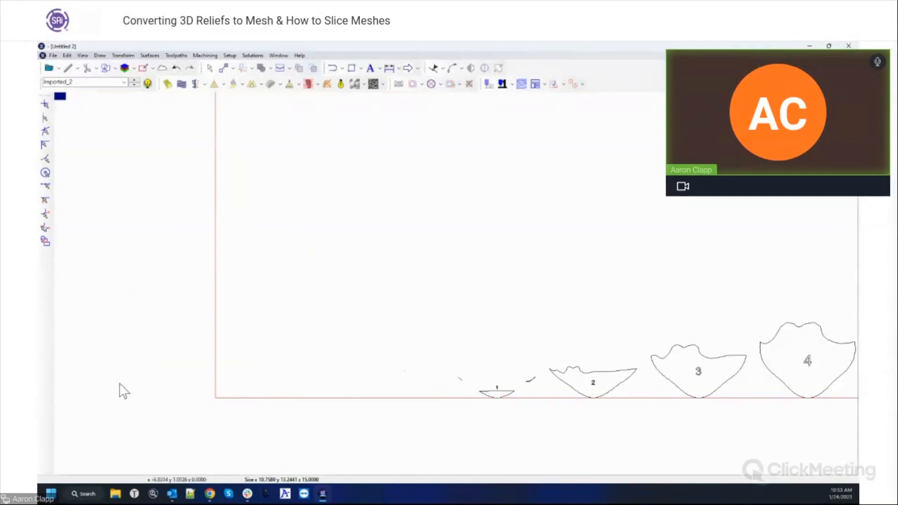
Examine the full row of numbered Z-slice outlines, and compare the stepped head with the original from several angles in perspective.
scroll(124, 391, down, 1)
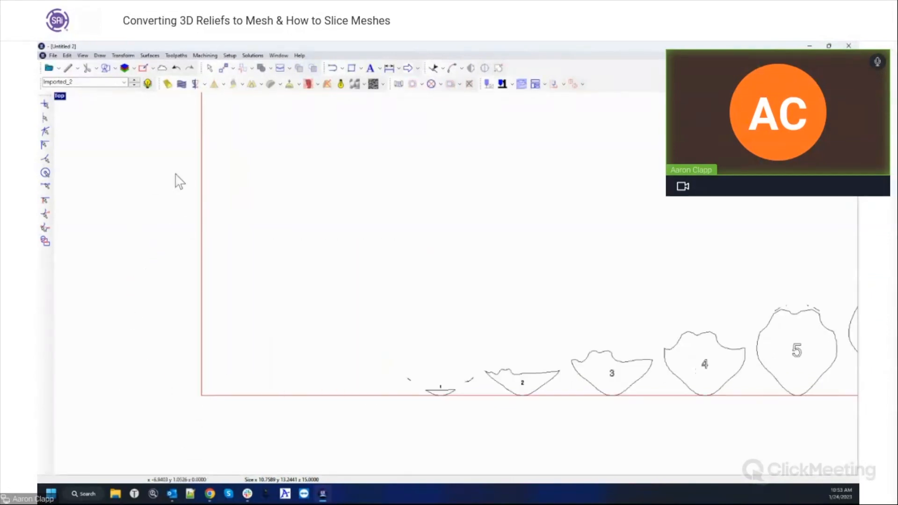
click(115, 69)
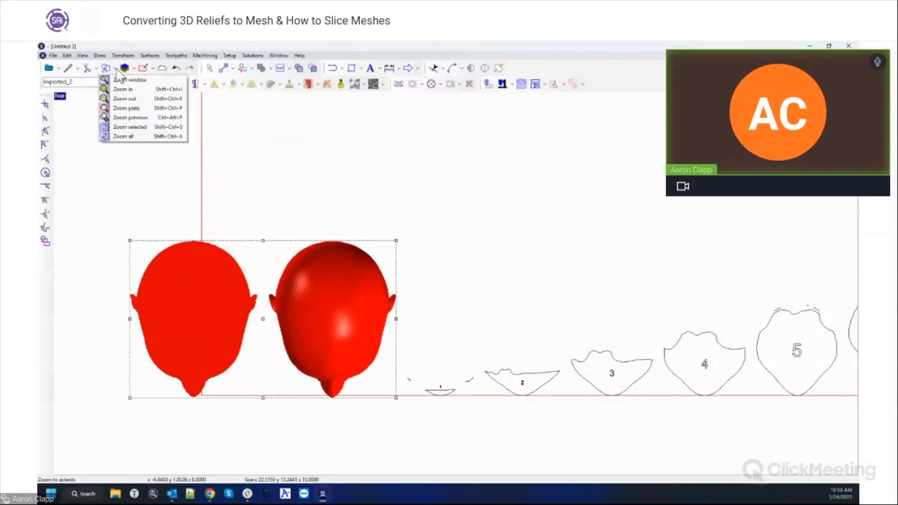
click(121, 137)
click(167, 322)
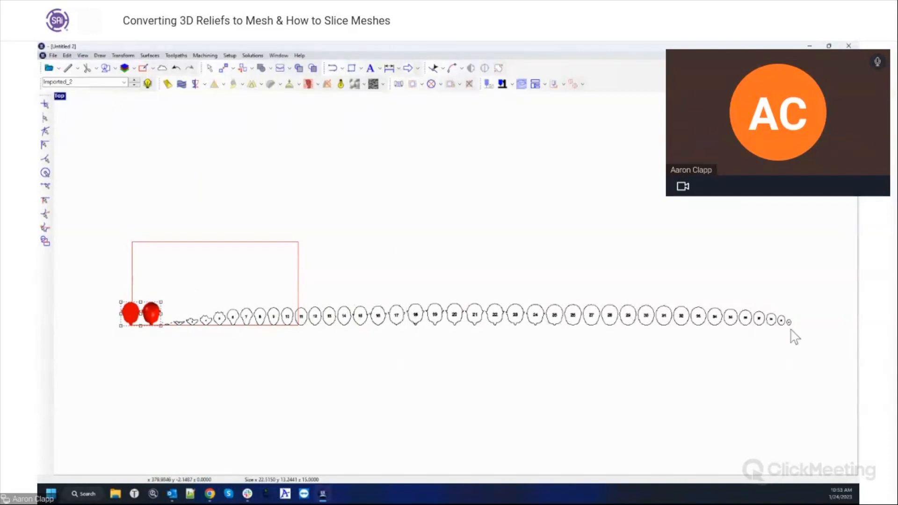
click(61, 97)
click(469, 99)
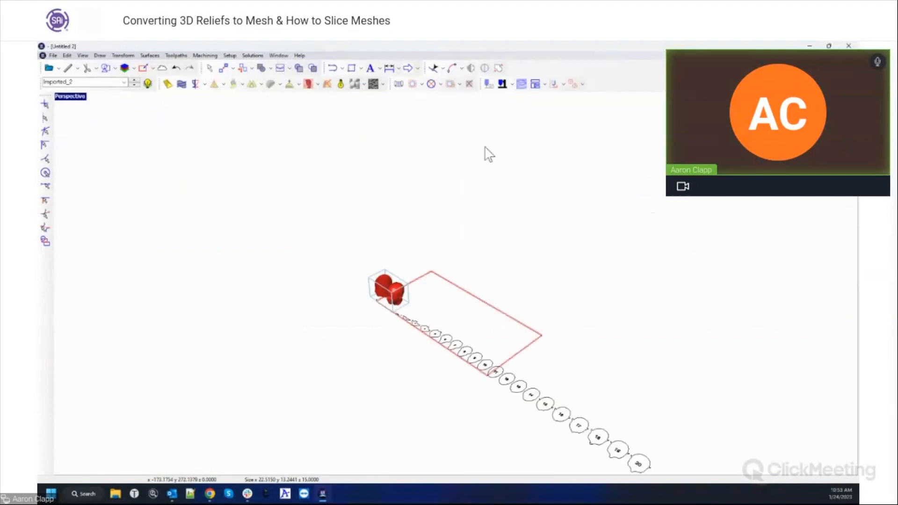
middle_drag(391, 281, 483, 305)
scroll(524, 311, up, 5)
middle_drag(538, 342, 506, 294)
middle_drag(377, 227, 845, 306)
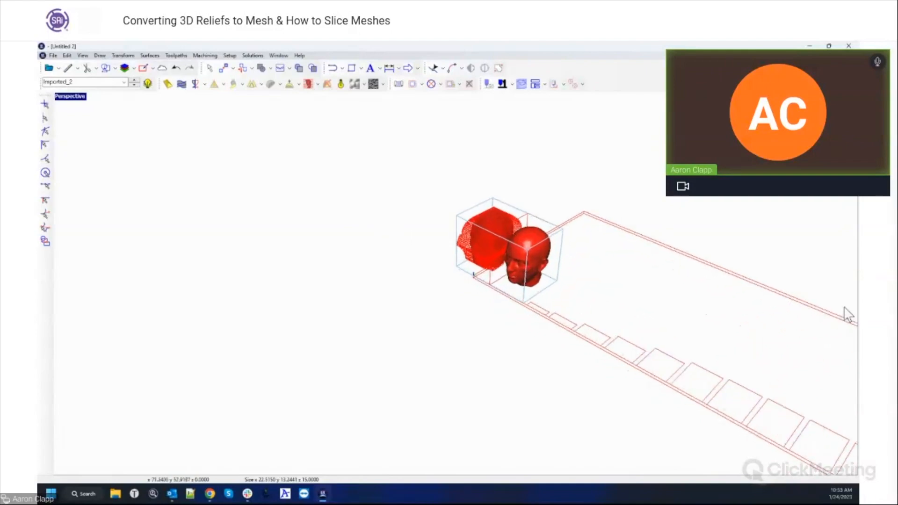
scroll(675, 255, up, 5)
middle_drag(675, 241, 625, 278)
middle_drag(400, 195, 615, 243)
mouse_move(415, 321)
middle_down()
mouse_move(446, 295)
mouse_move(413, 356)
middle_up()
middle_drag(461, 372, 372, 264)
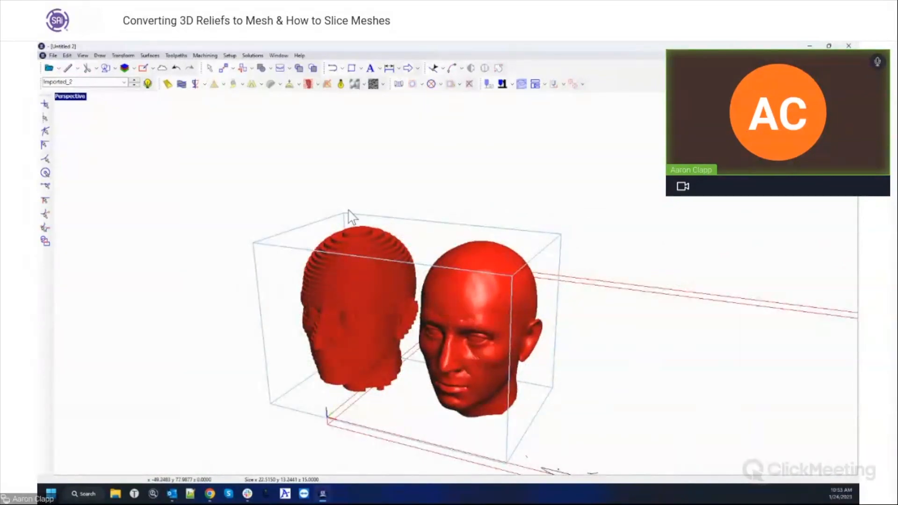
Delete the stepped head model and all the Z-slice outlines, keeping only the original head mesh.
double_click(70, 96)
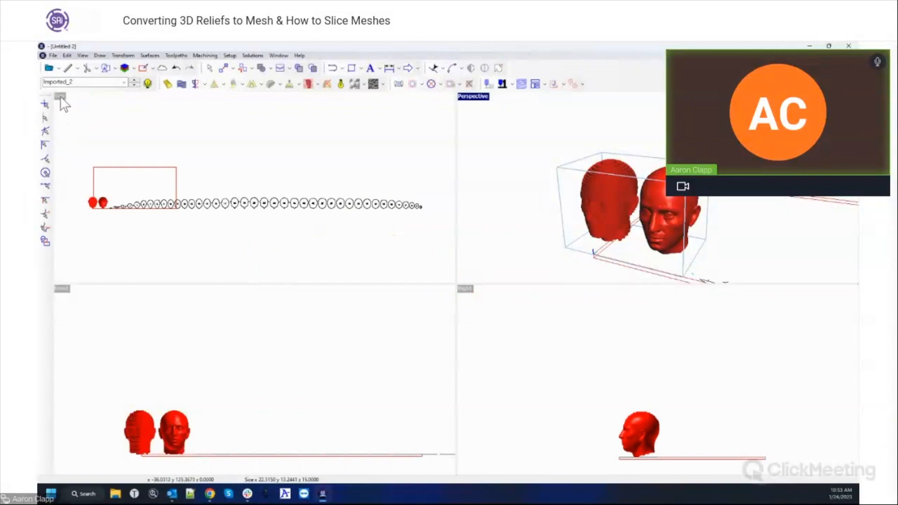
double_click(60, 97)
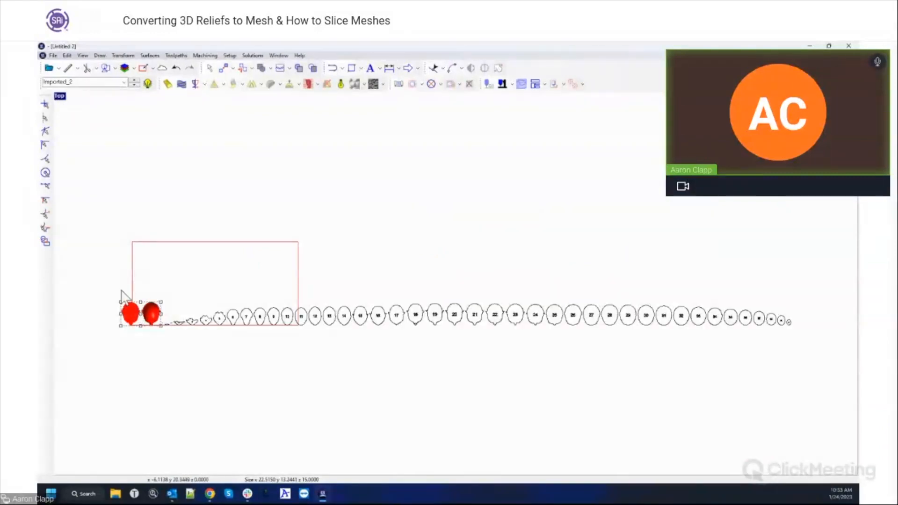
drag(113, 281, 142, 331)
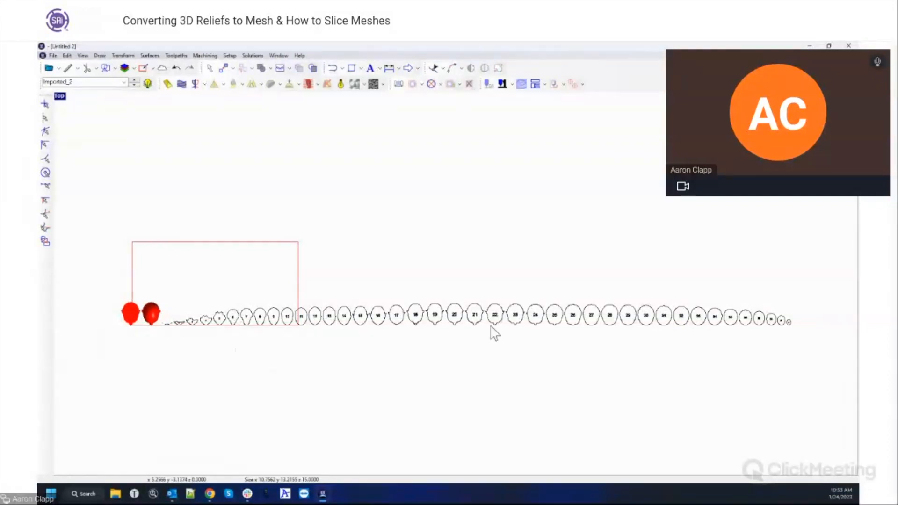
click(456, 313)
key(Delete)
Slice the original head mesh along X at a thickness of 0.5, with layout, label and model output.
drag(122, 274, 183, 353)
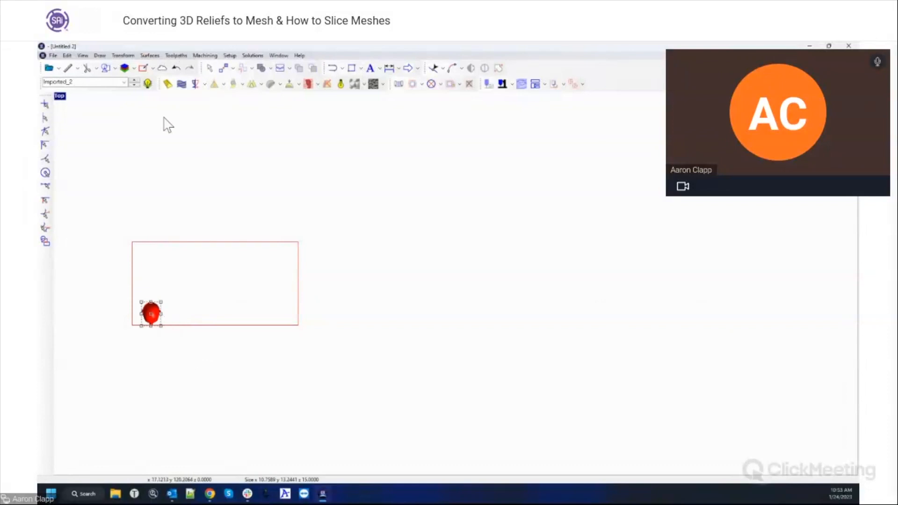
click(309, 84)
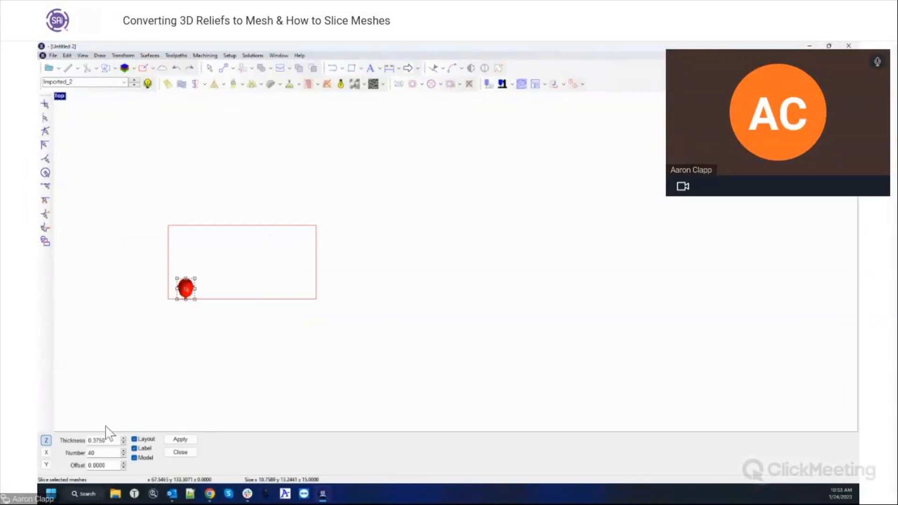
scroll(143, 304, up, 2)
click(46, 452)
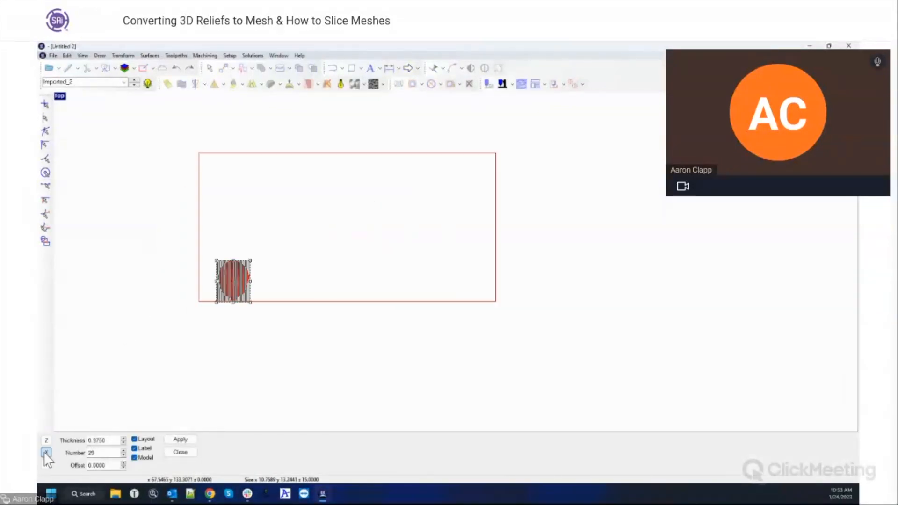
scroll(226, 270, up, 3)
scroll(217, 304, up, 2)
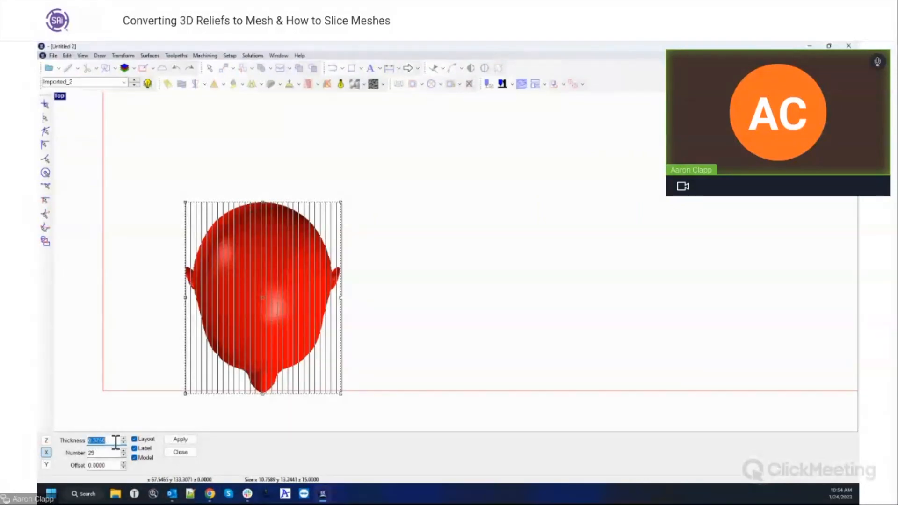
text(0.5)
key(Tab)
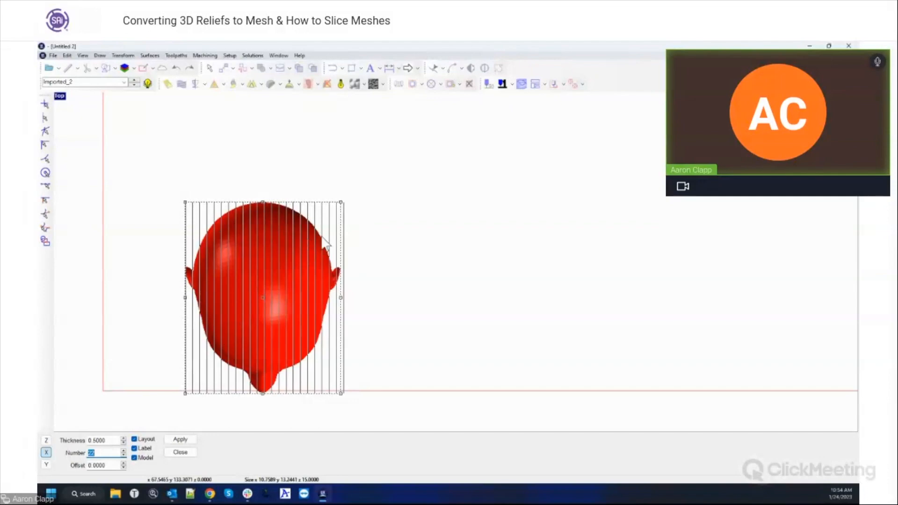
click(177, 440)
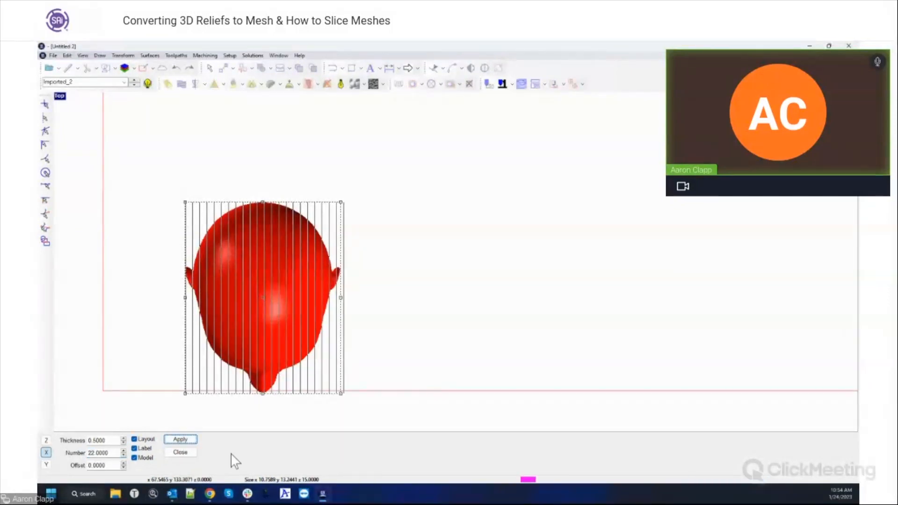
click(183, 453)
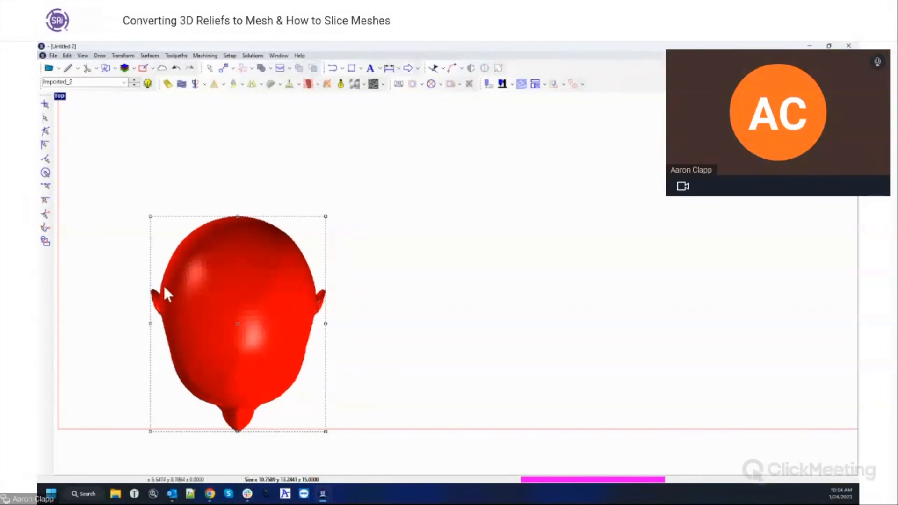
Examine the X-sliced head beside the original in perspective and the full row of slice outlines in the top view.
double_click(60, 95)
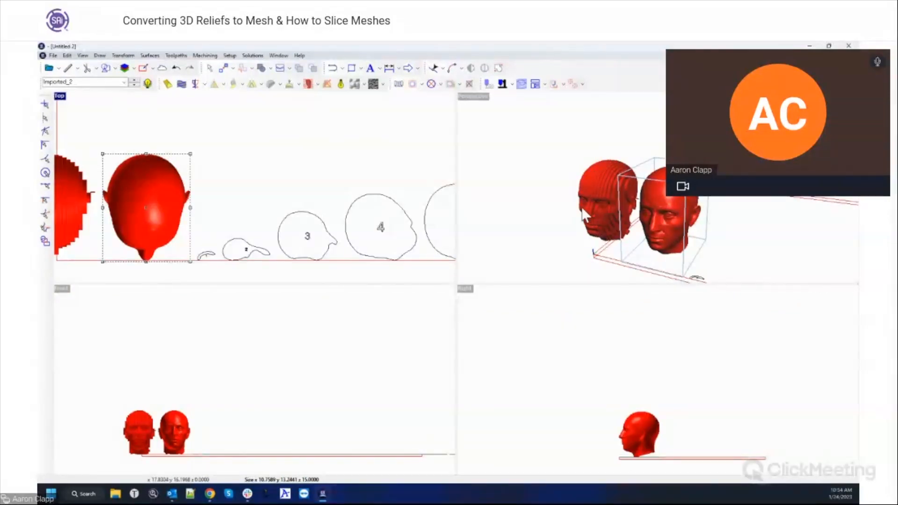
mouse_move(574, 218)
middle_down()
mouse_move(629, 217)
mouse_move(537, 223)
middle_up()
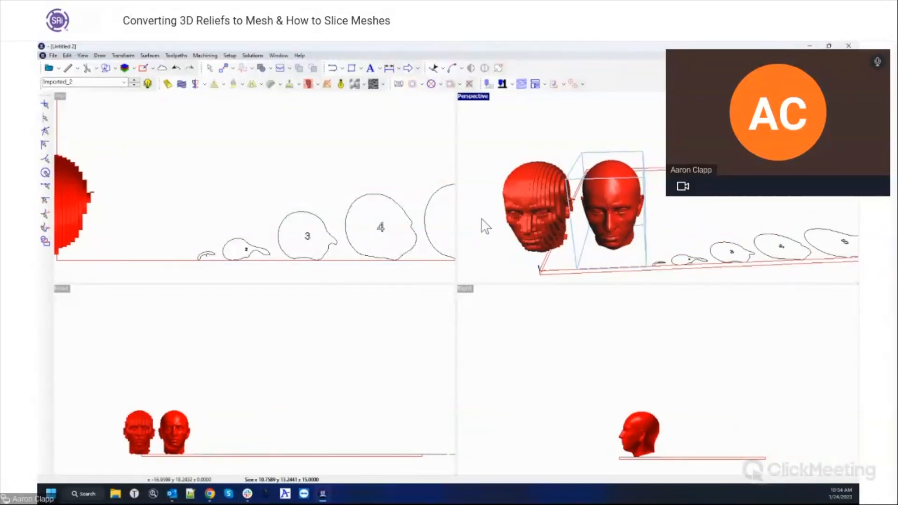
click(648, 213)
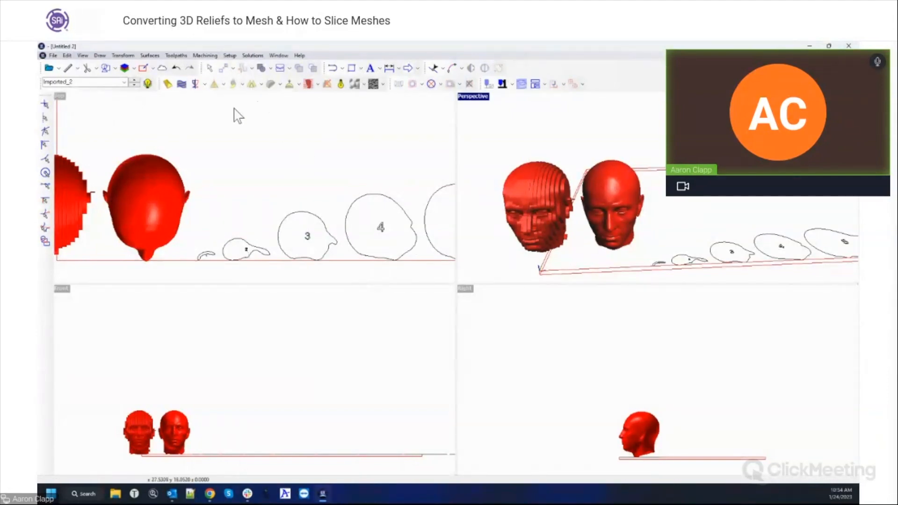
double_click(61, 97)
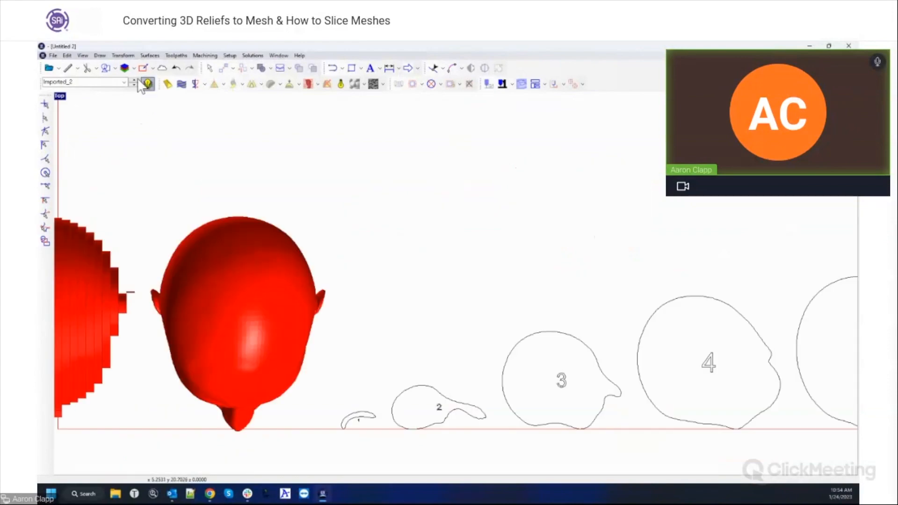
click(105, 68)
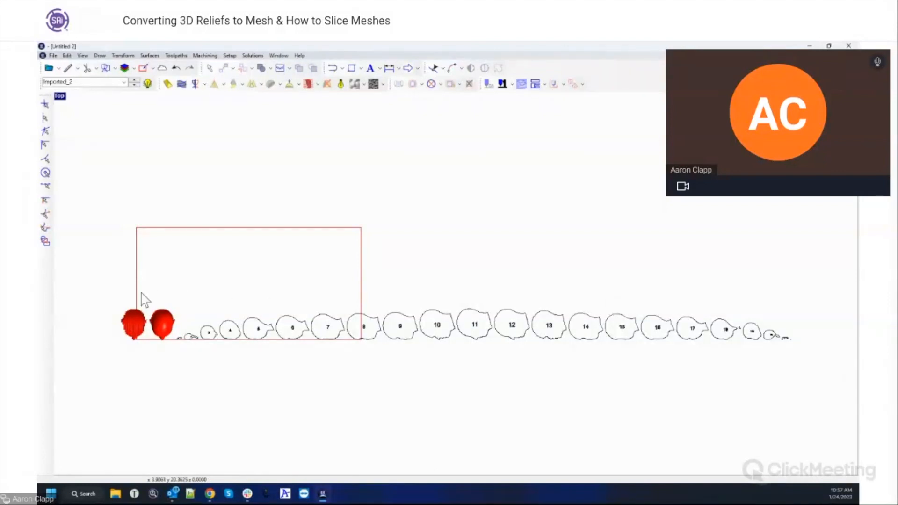
Select both head models together with the whole row of numbered slice outlines.
drag(497, 353, 763, 368)
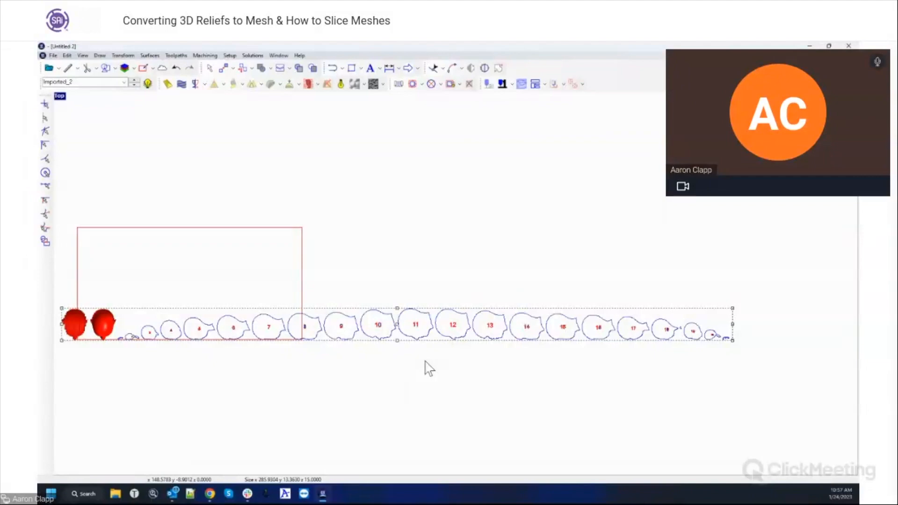
scroll(122, 312, up, 1)
middle_drag(122, 312, 278, 340)
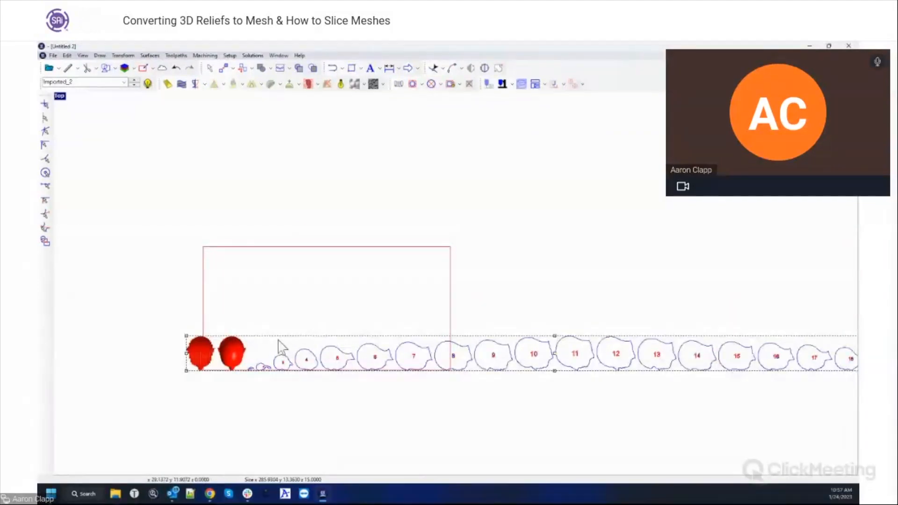